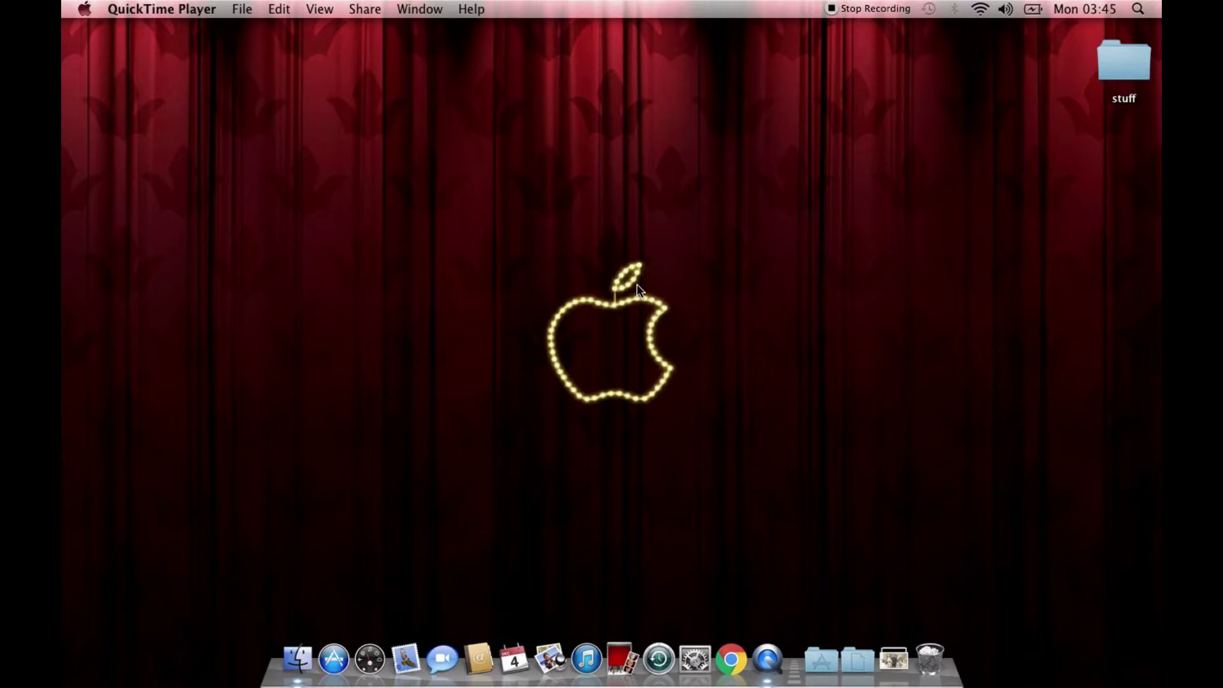
View the Mac's system version, processor and memory in About This Mac, and close the window
left_click_drag(474, 217, 783, 479)
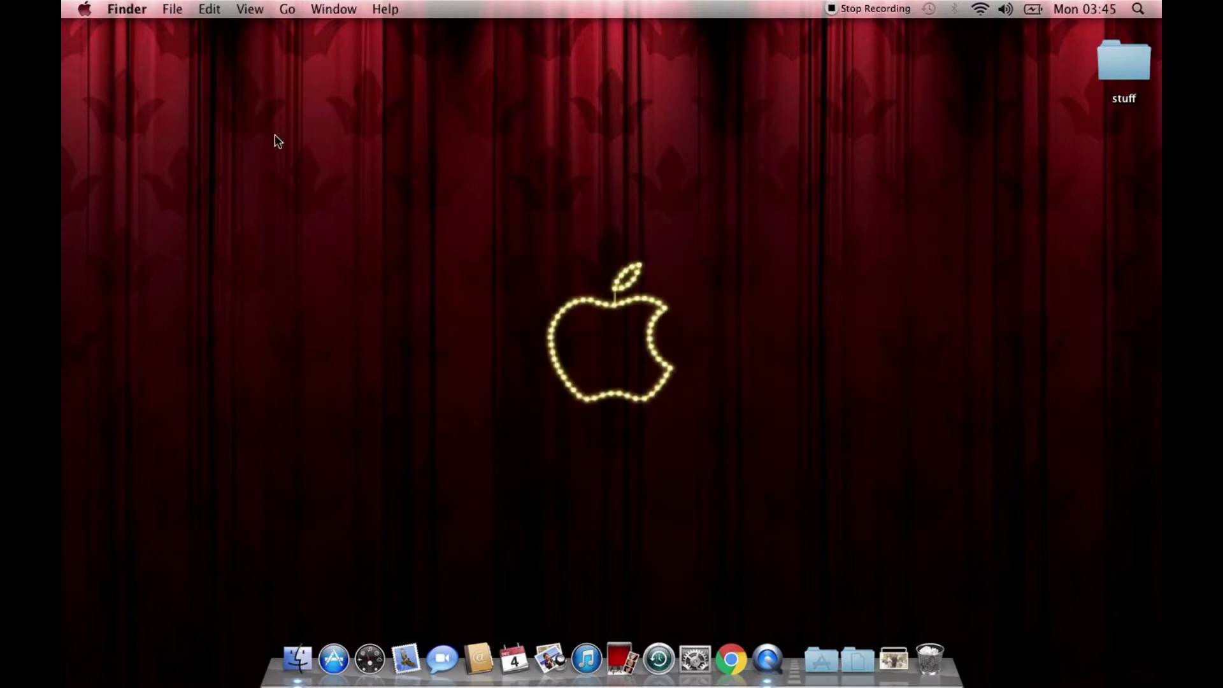
left_click(83, 9)
left_click(96, 30)
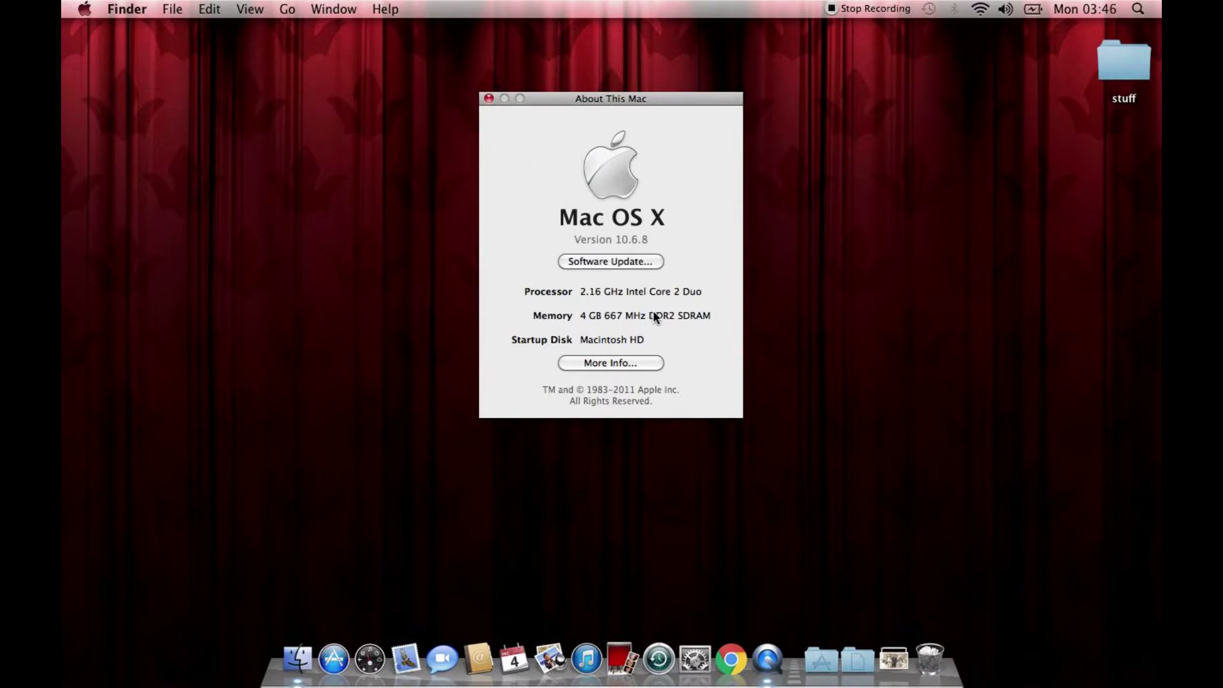
left_click(490, 99)
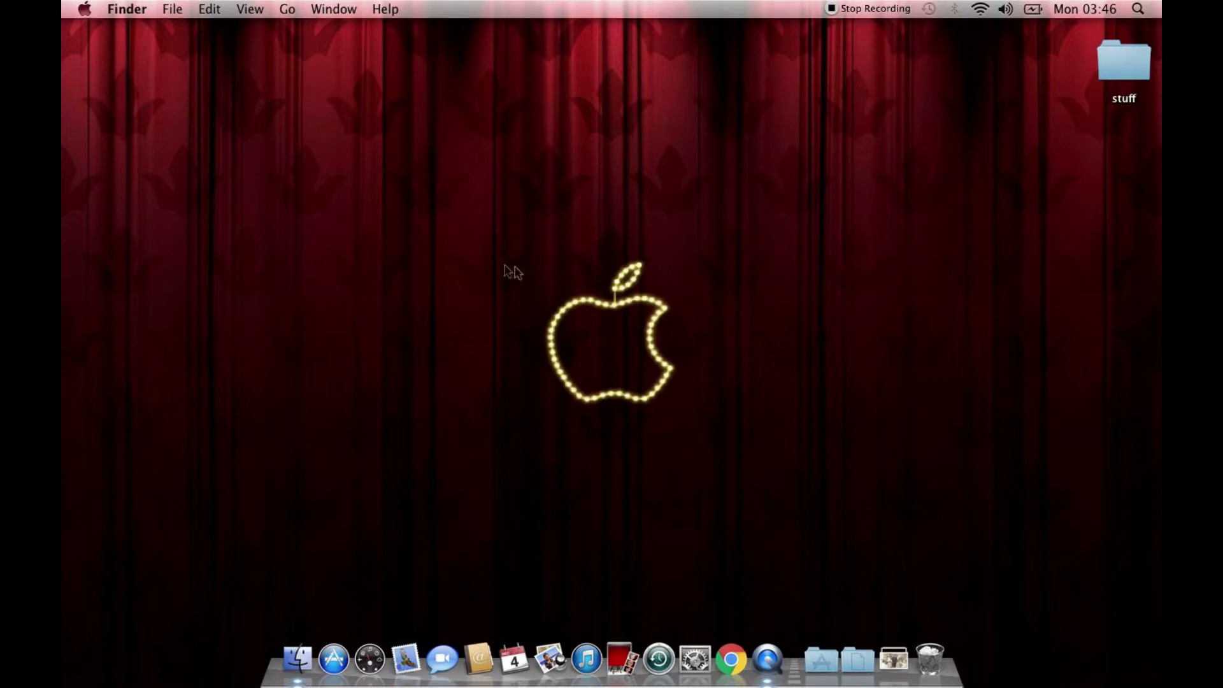
left_click_drag(470, 243, 747, 448)
Switch to Chrome, dismiss the startup notice and go to minecraft.net
left_click(734, 650)
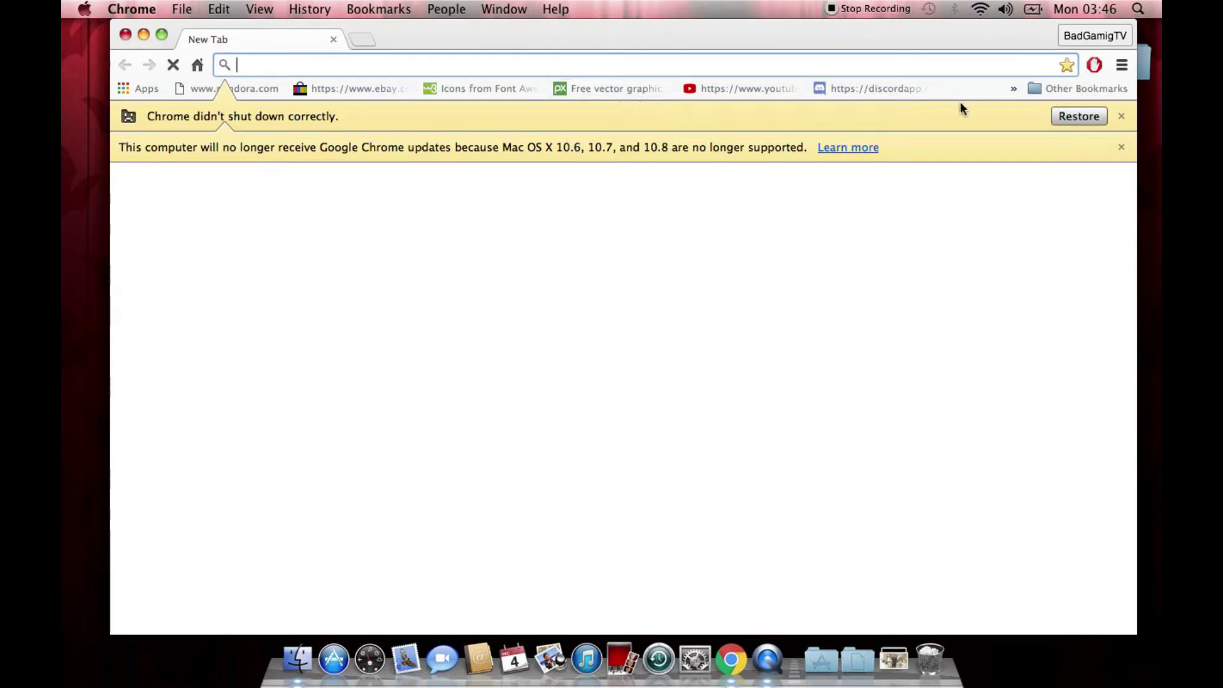
left_click(1123, 117)
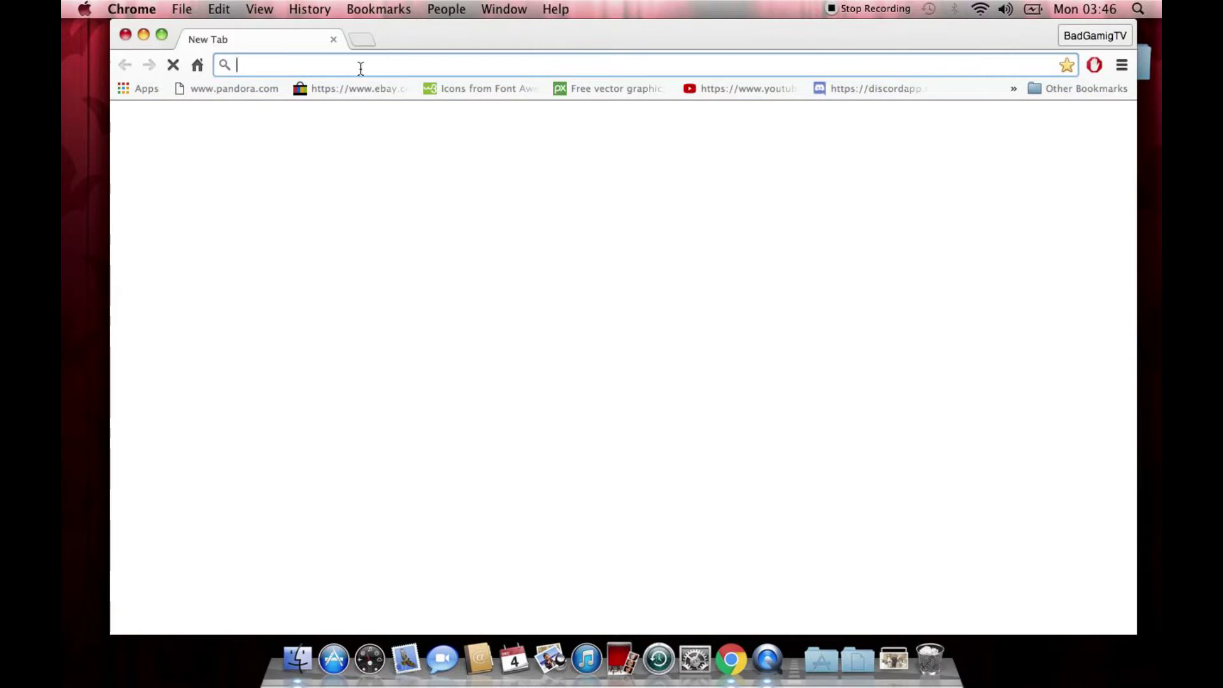
type("mine")
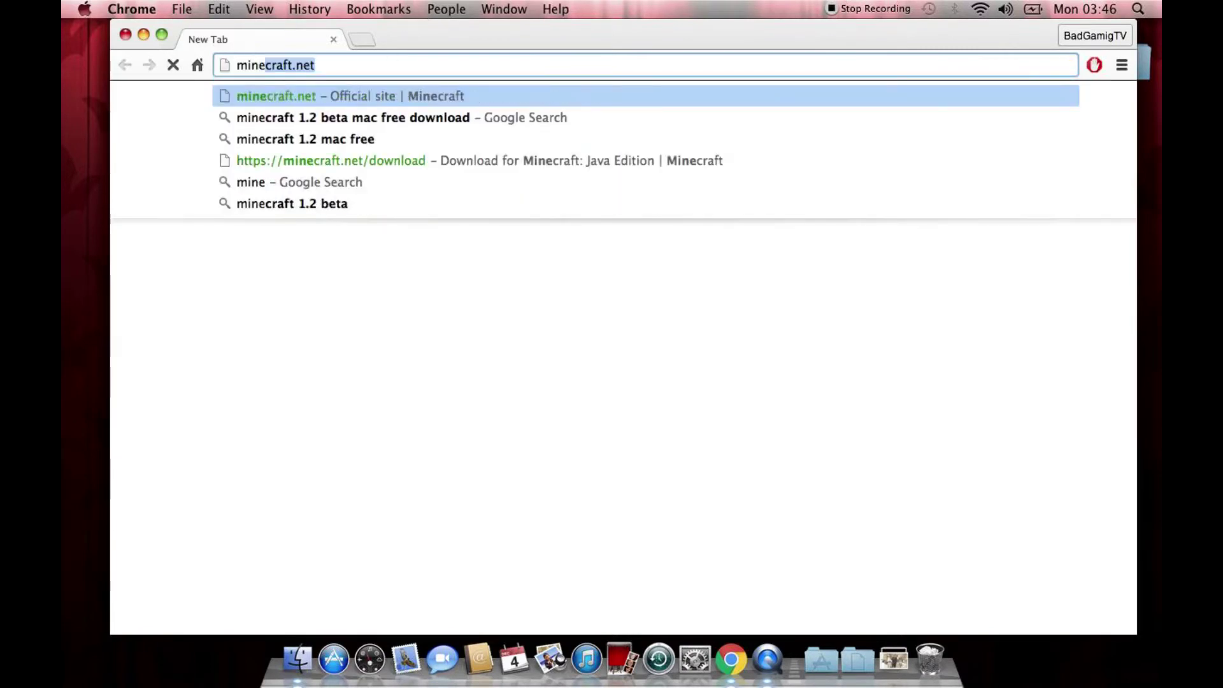
key("Return")
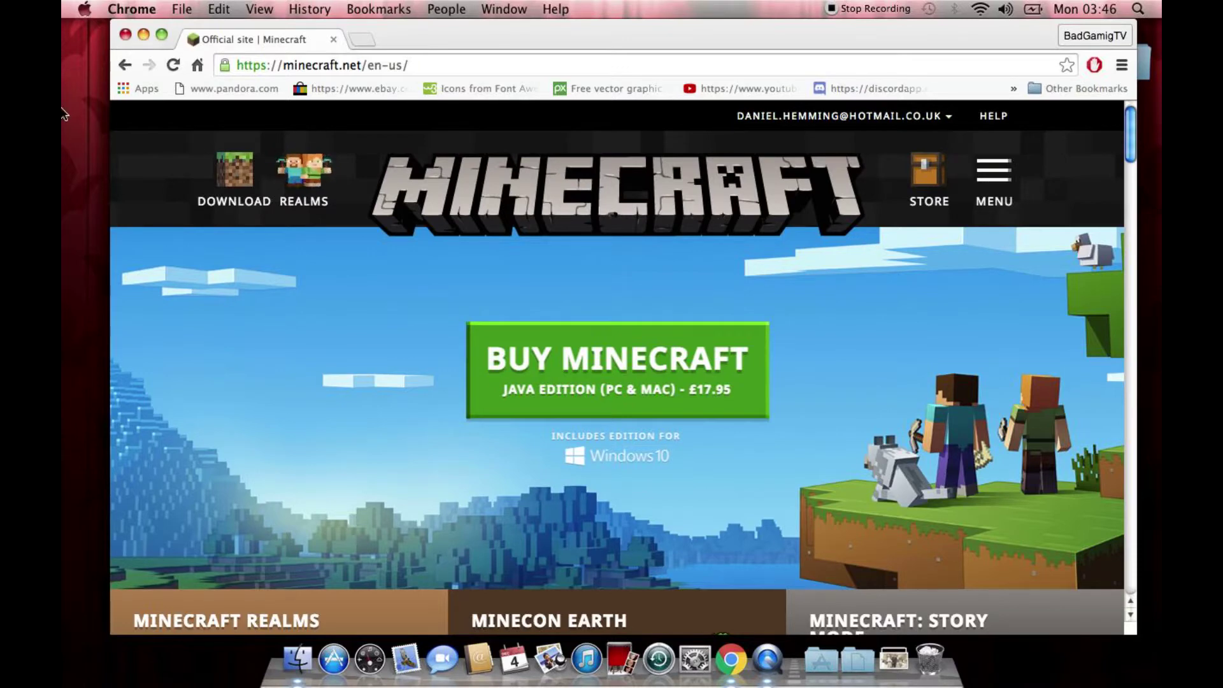
Close the Minecraft website window and quit Chrome
left_click(127, 34)
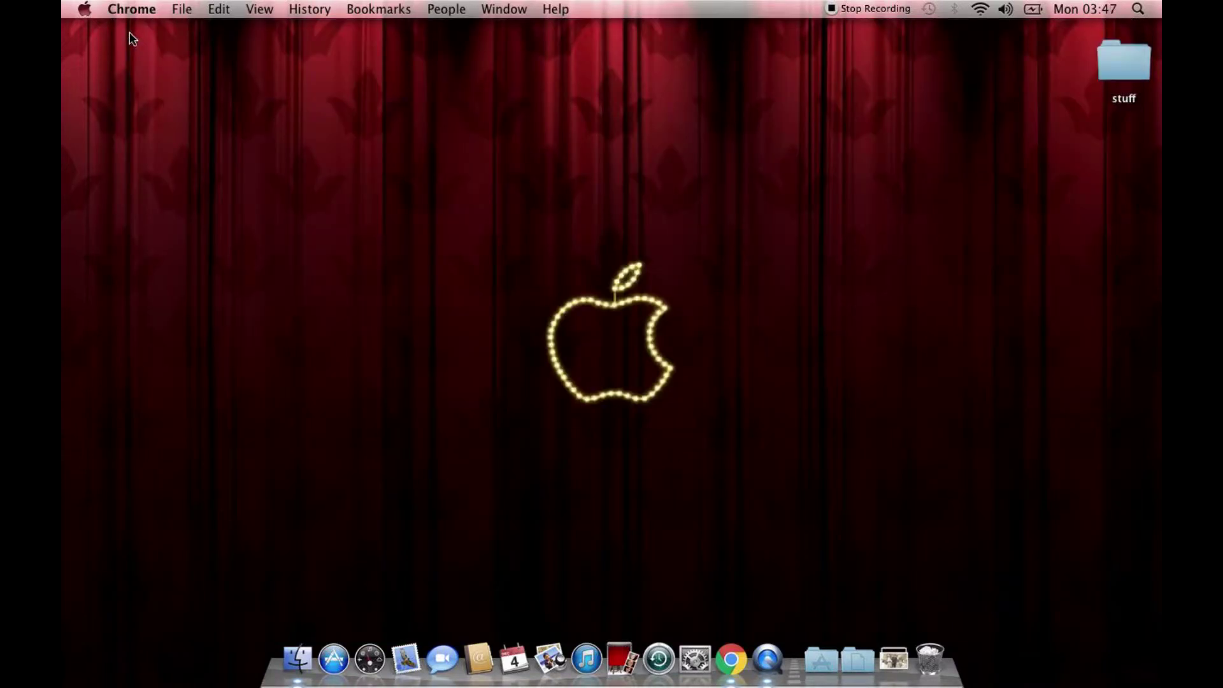
left_click(490, 372)
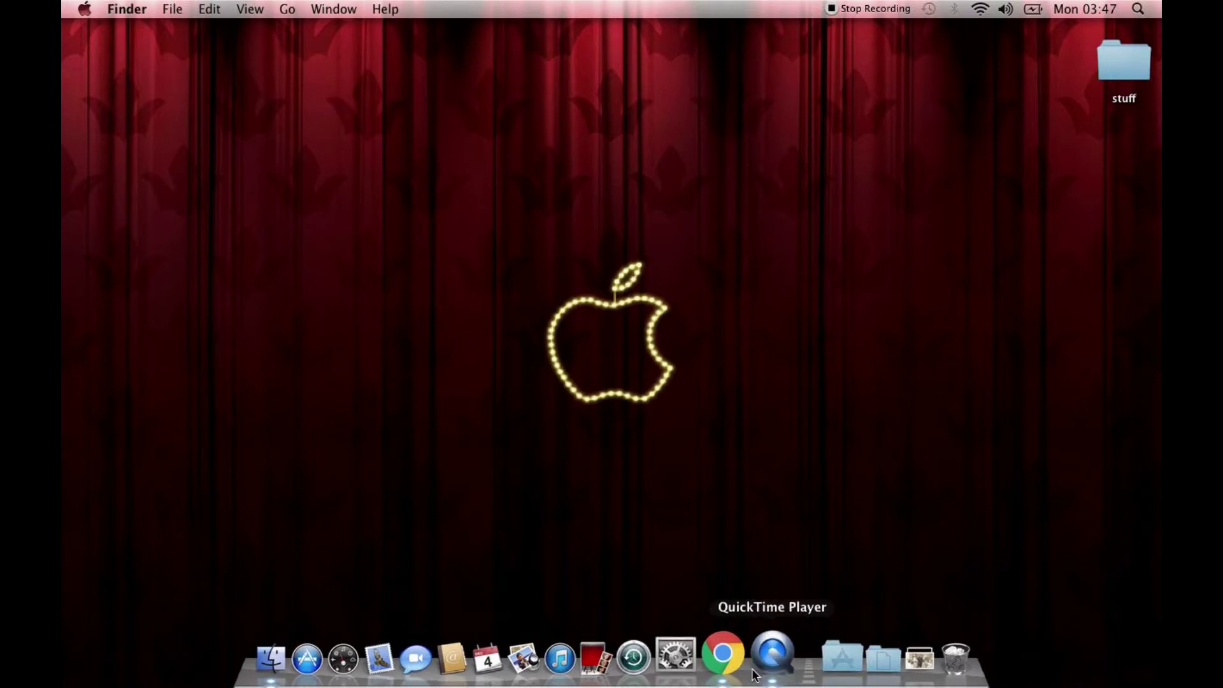
right_click(736, 656)
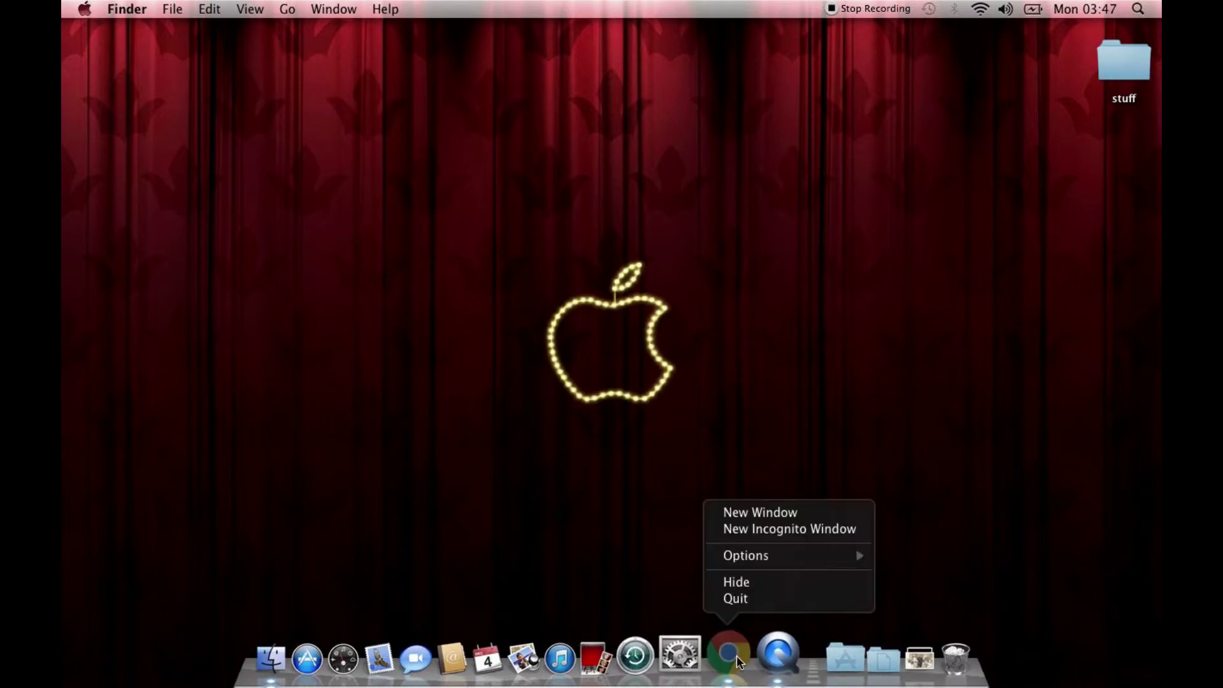
left_click(745, 598)
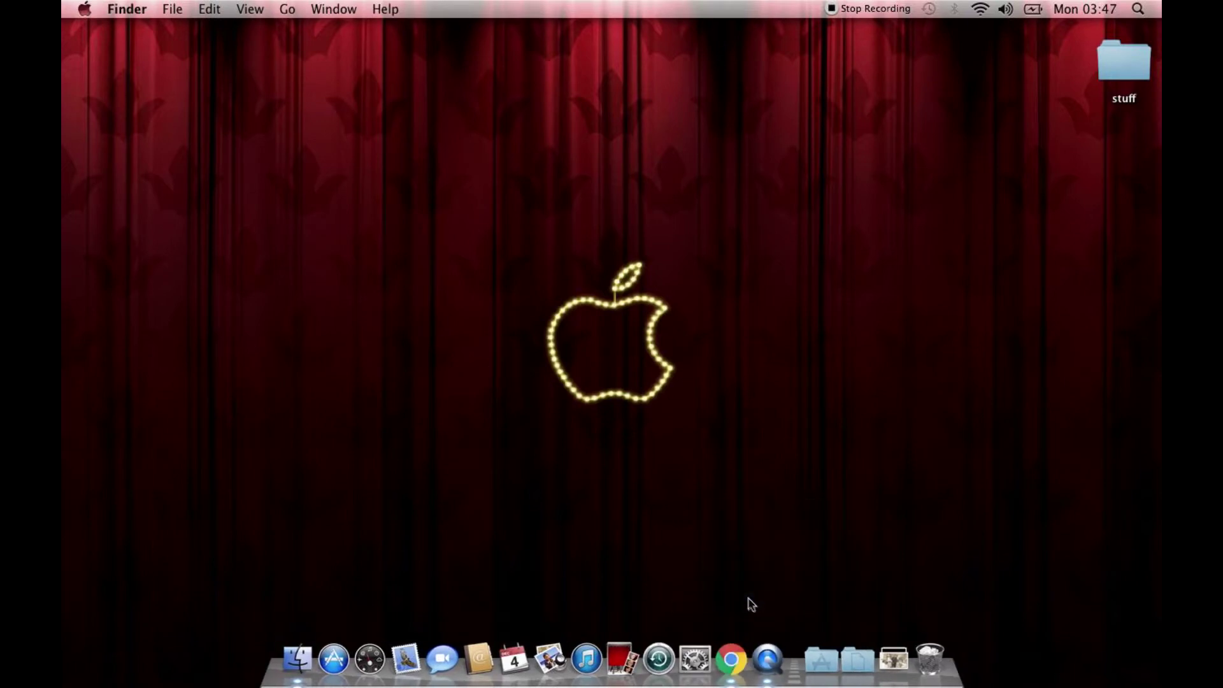
Launch Minecraft from the Applications folder
left_click(822, 652)
scroll(754, 342, "down", 3)
scroll(754, 341, "down", 3)
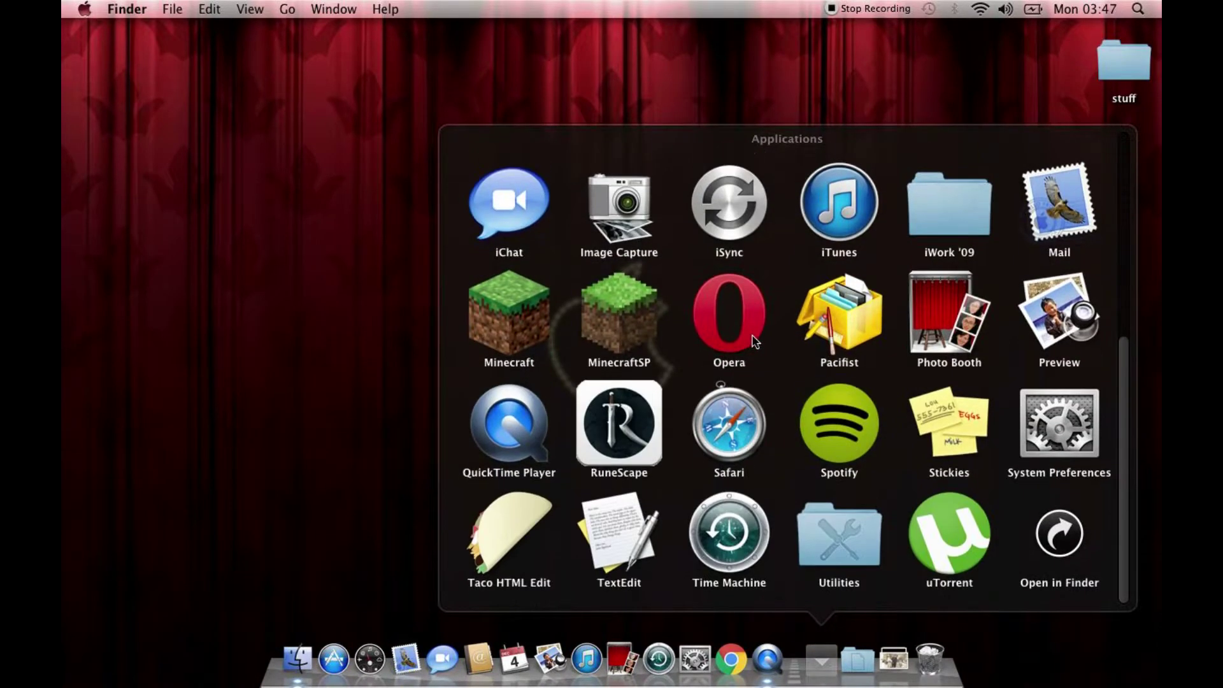
left_click(505, 316)
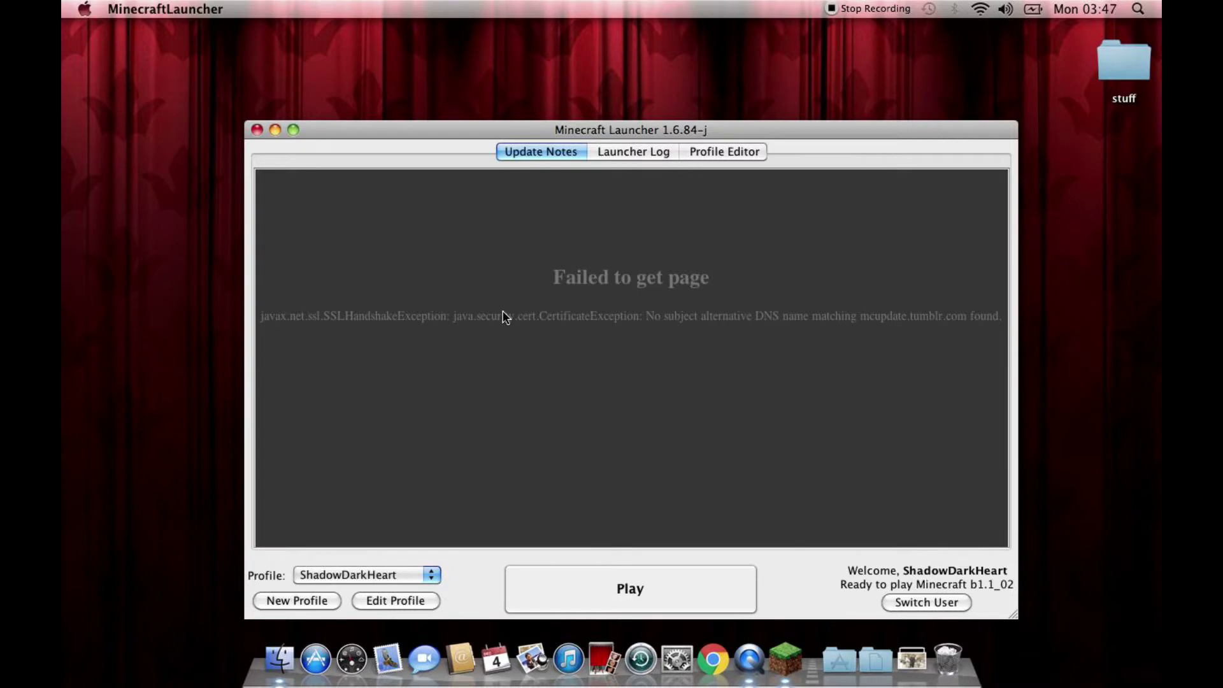
Edit the existing launcher profile to use version release 1.2.5 and save it
left_click(394, 572)
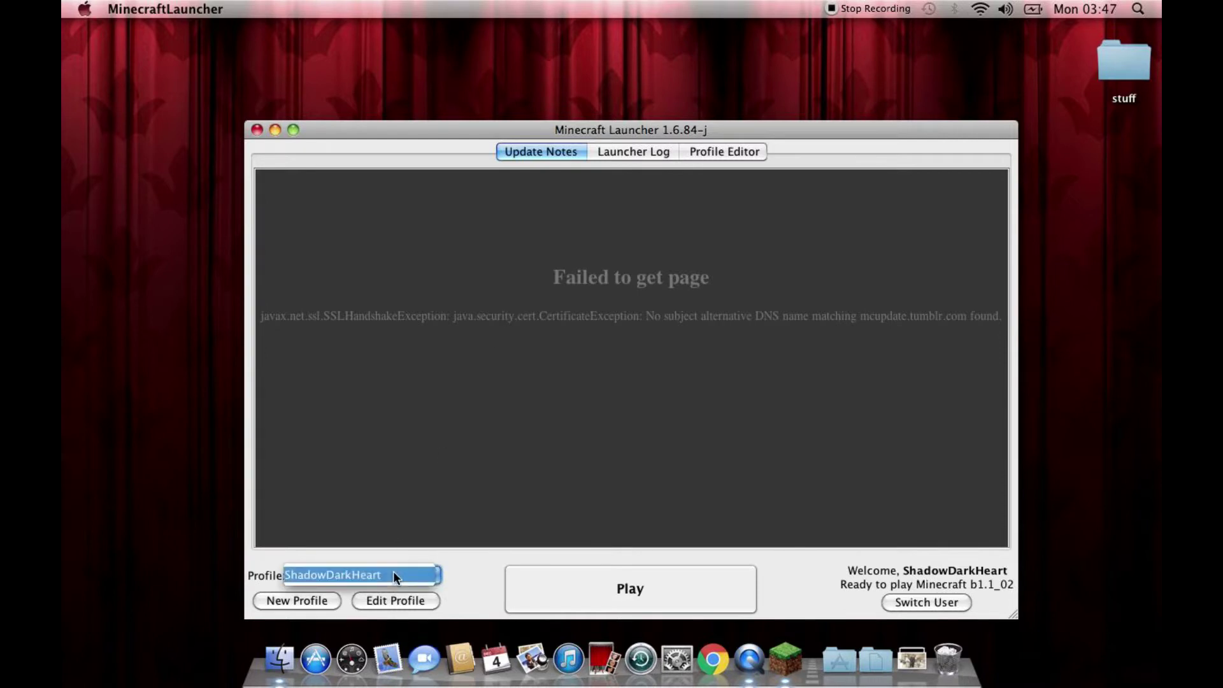
left_click(410, 600)
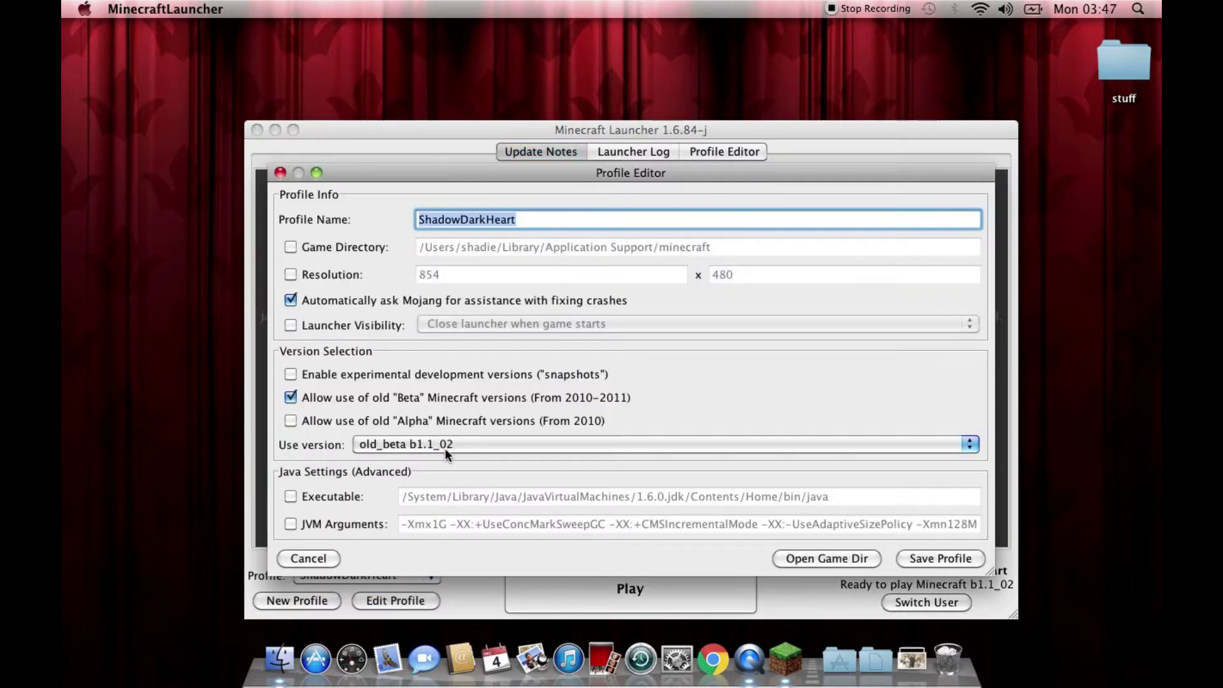
left_click(446, 447)
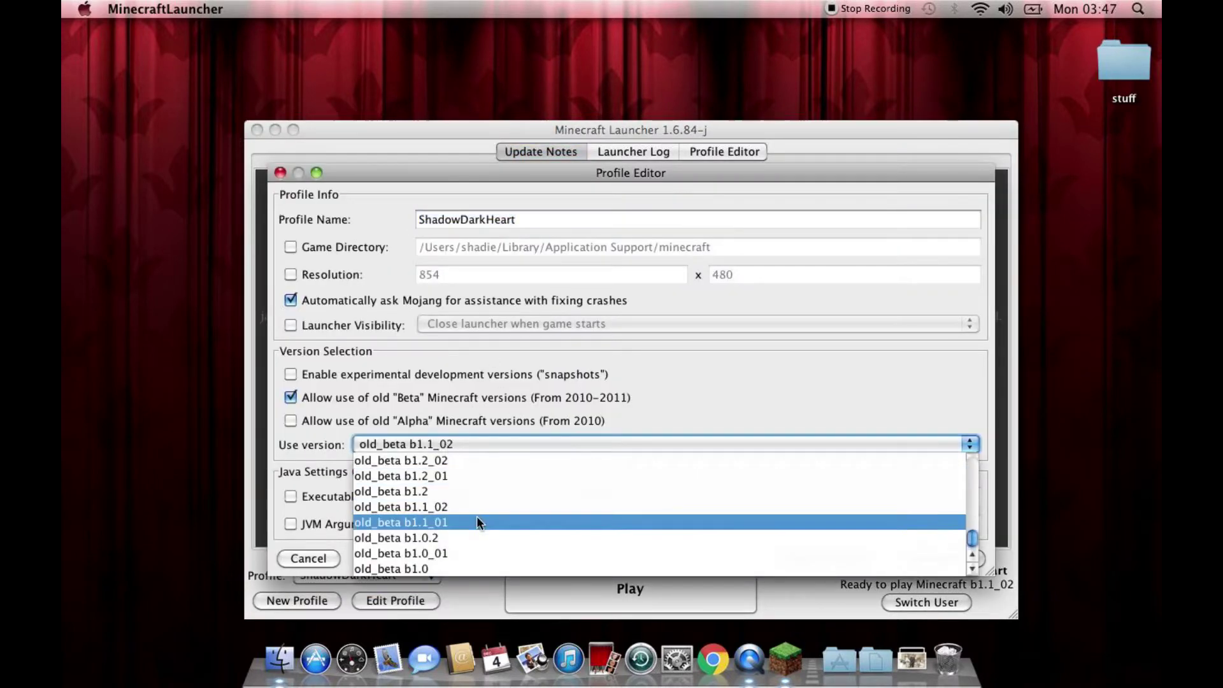
scroll(476, 516, "up", 10)
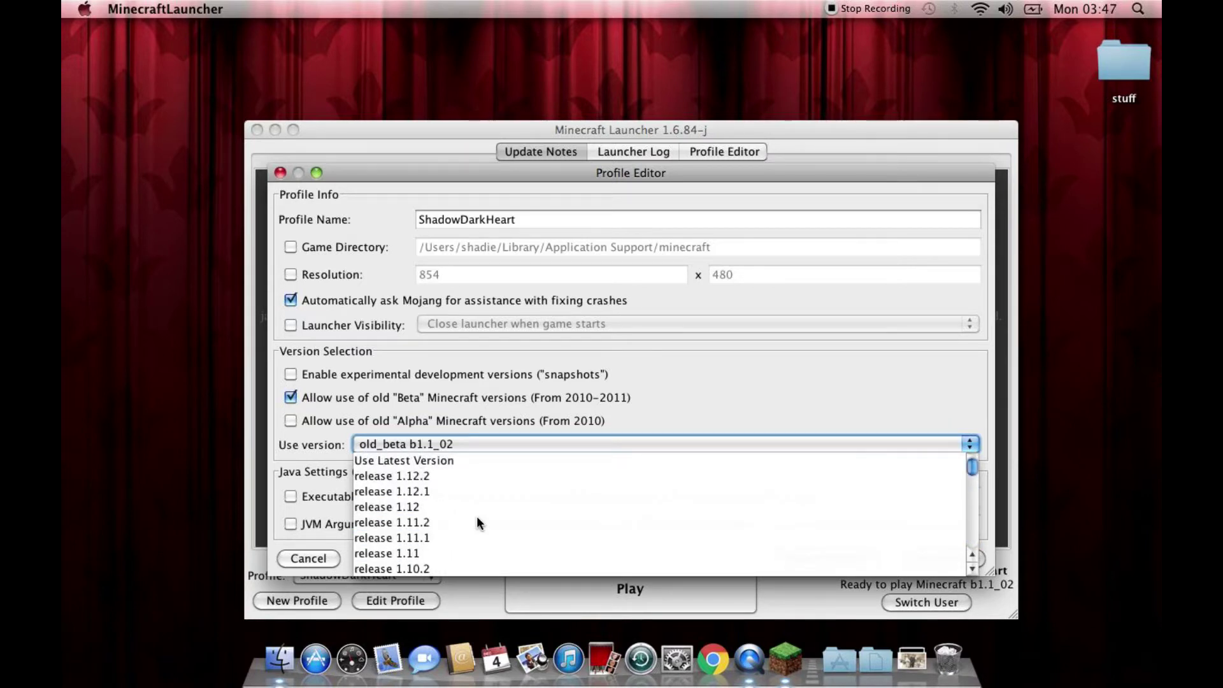
scroll(451, 487, "down", 5)
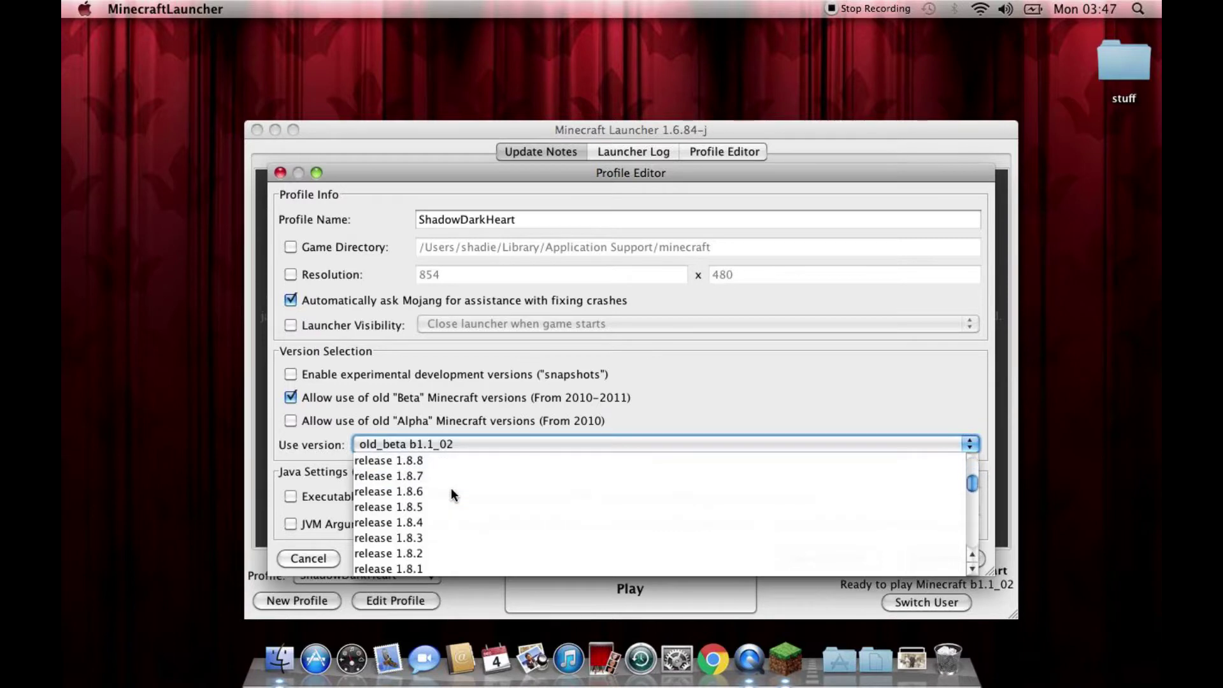
scroll(451, 494, "up", 3)
scroll(451, 494, "down", 10)
scroll(452, 494, "down", 10)
scroll(451, 494, "up", 2)
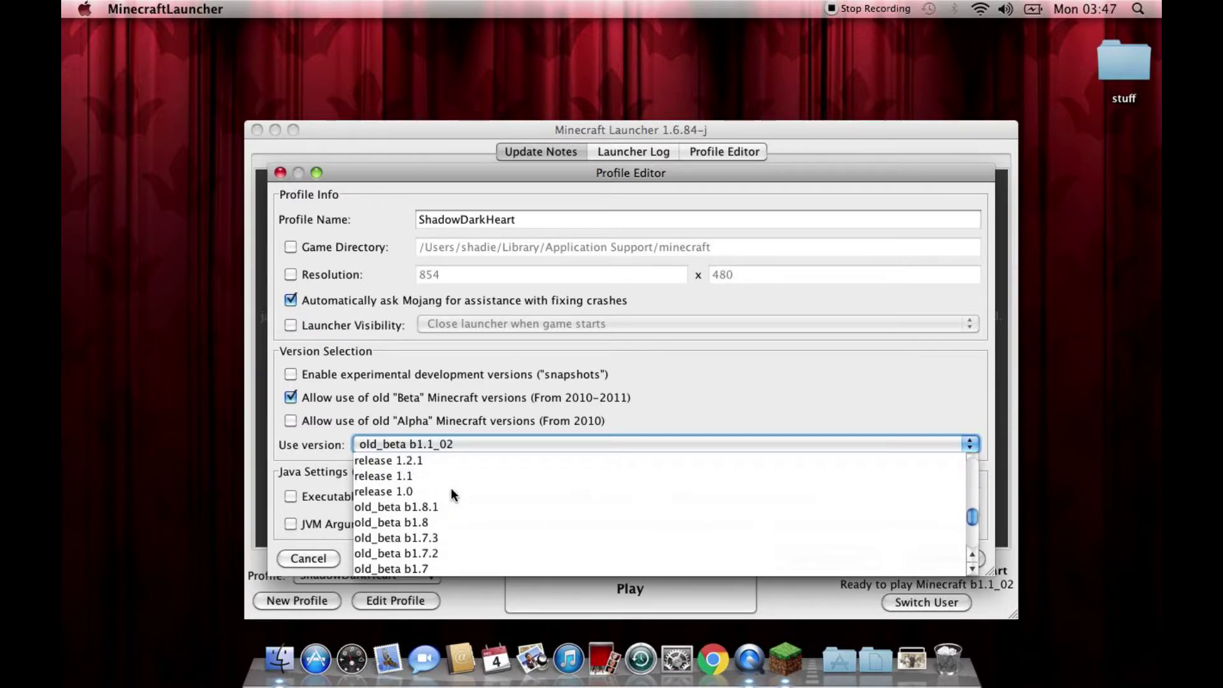
scroll(451, 494, "up", 2)
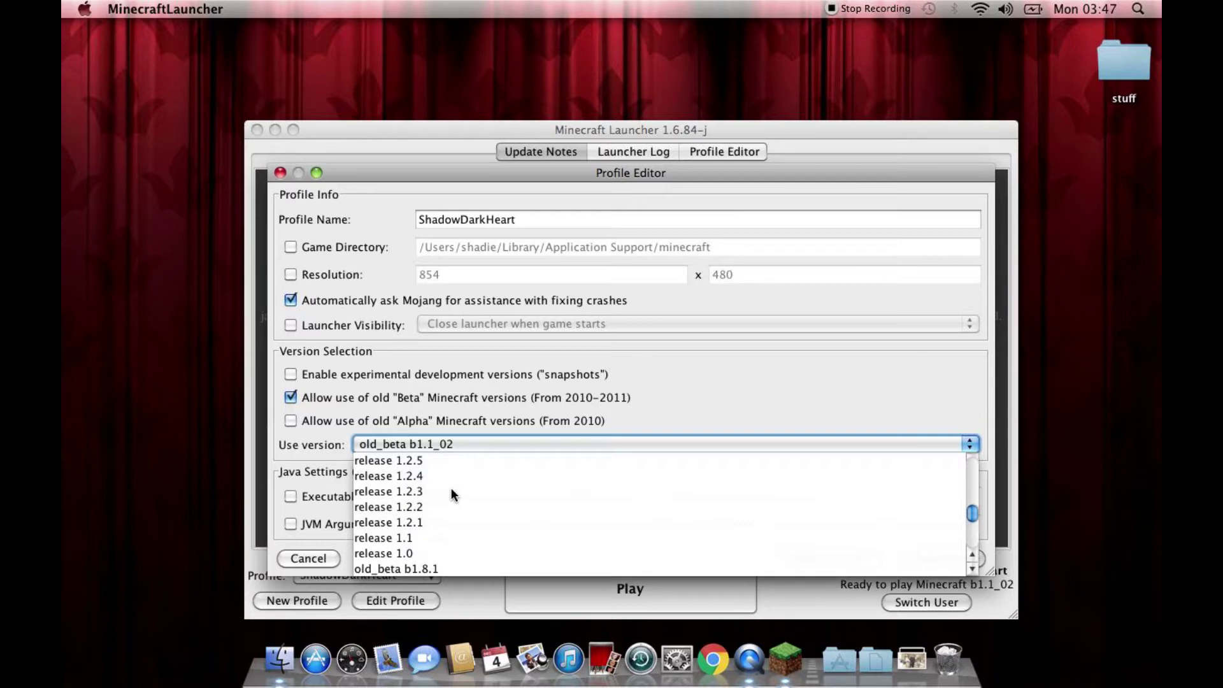
left_click(425, 462)
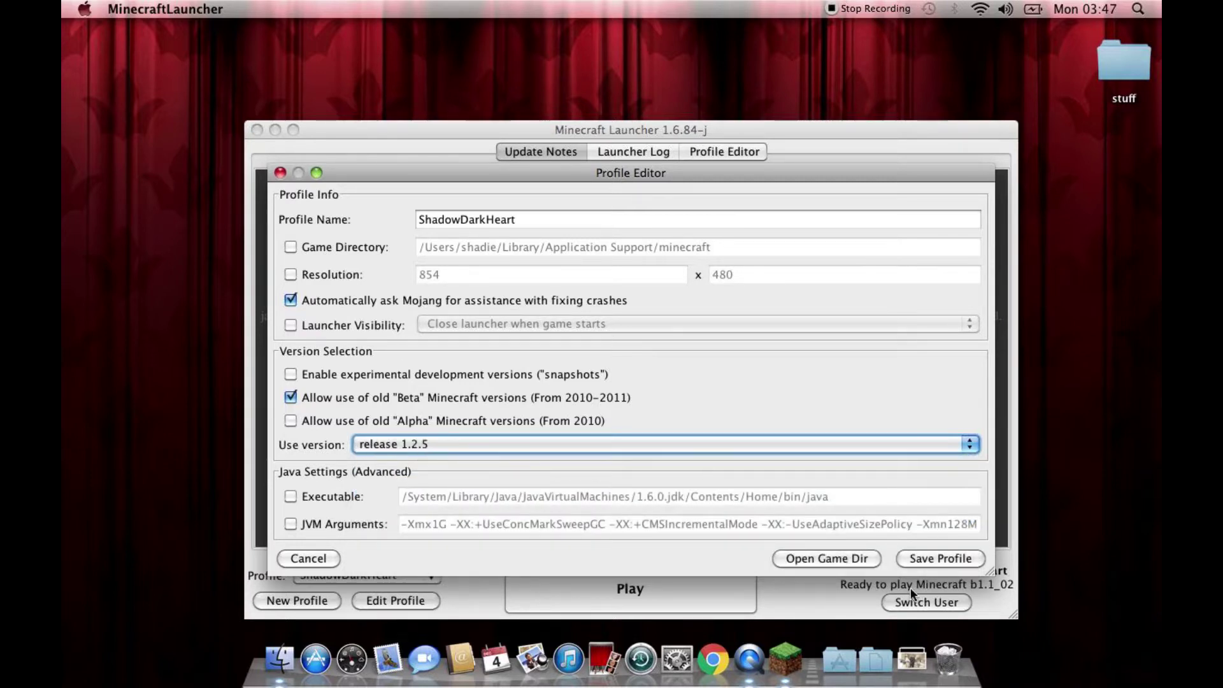
left_click(935, 559)
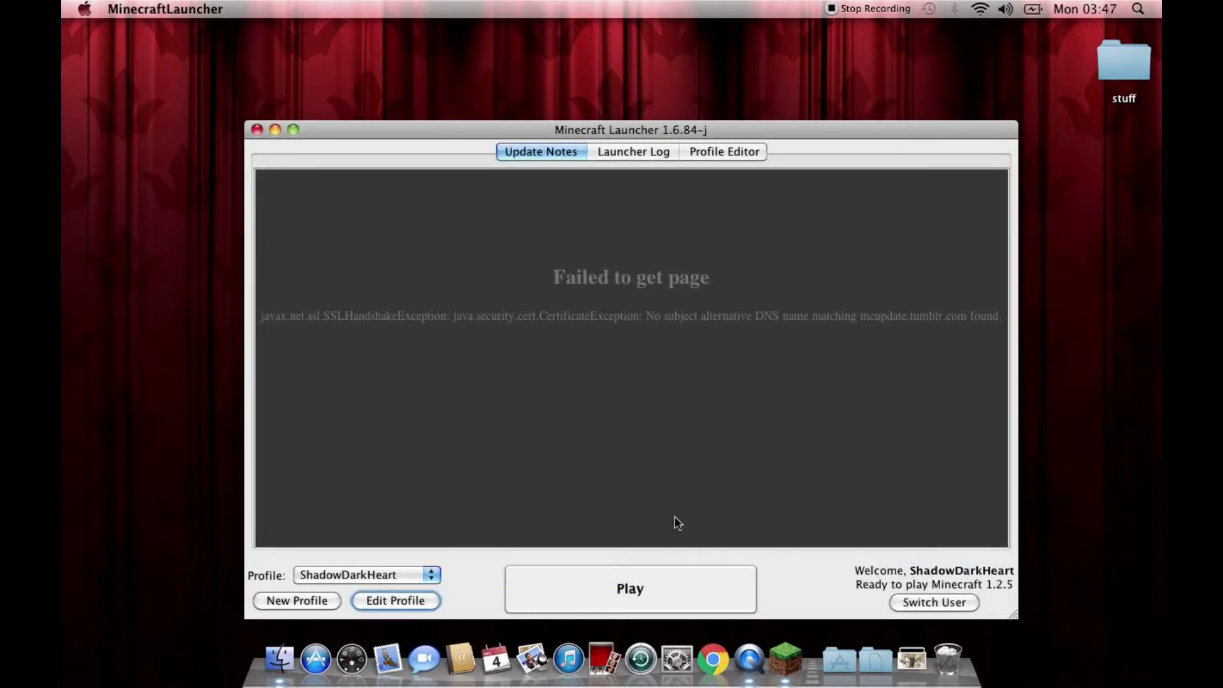
Try to start Minecraft 1.2.5, ignore the crash report and close the launcher
left_click(601, 590)
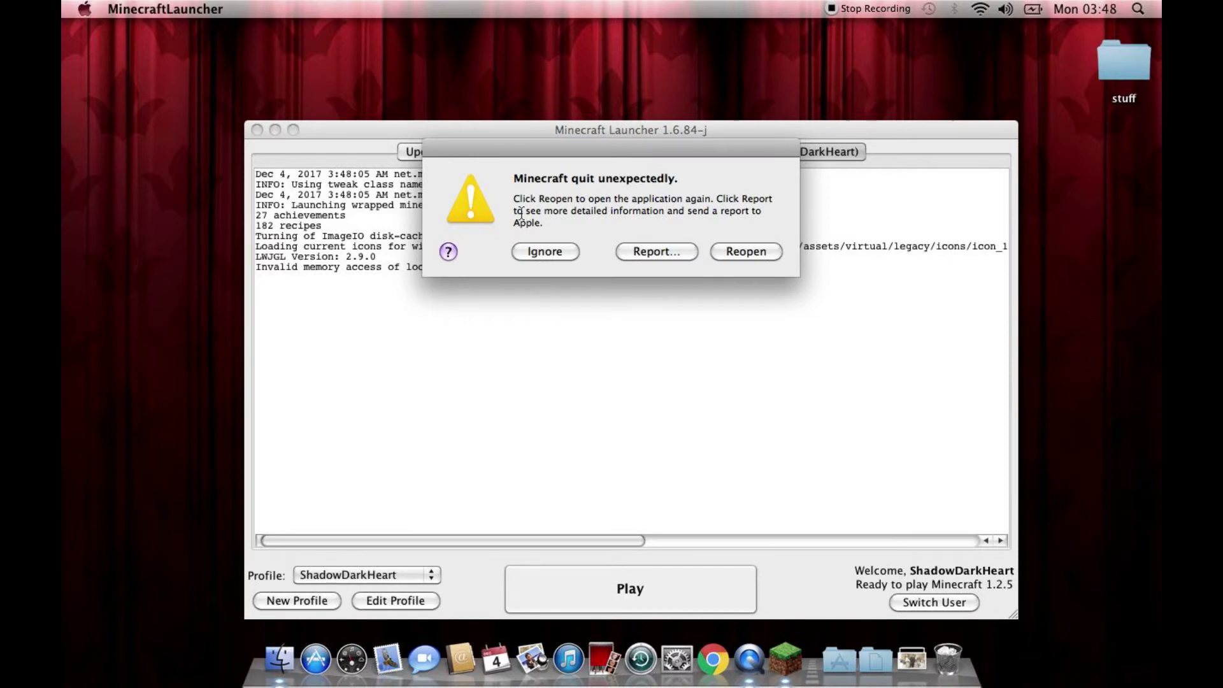
left_click(553, 251)
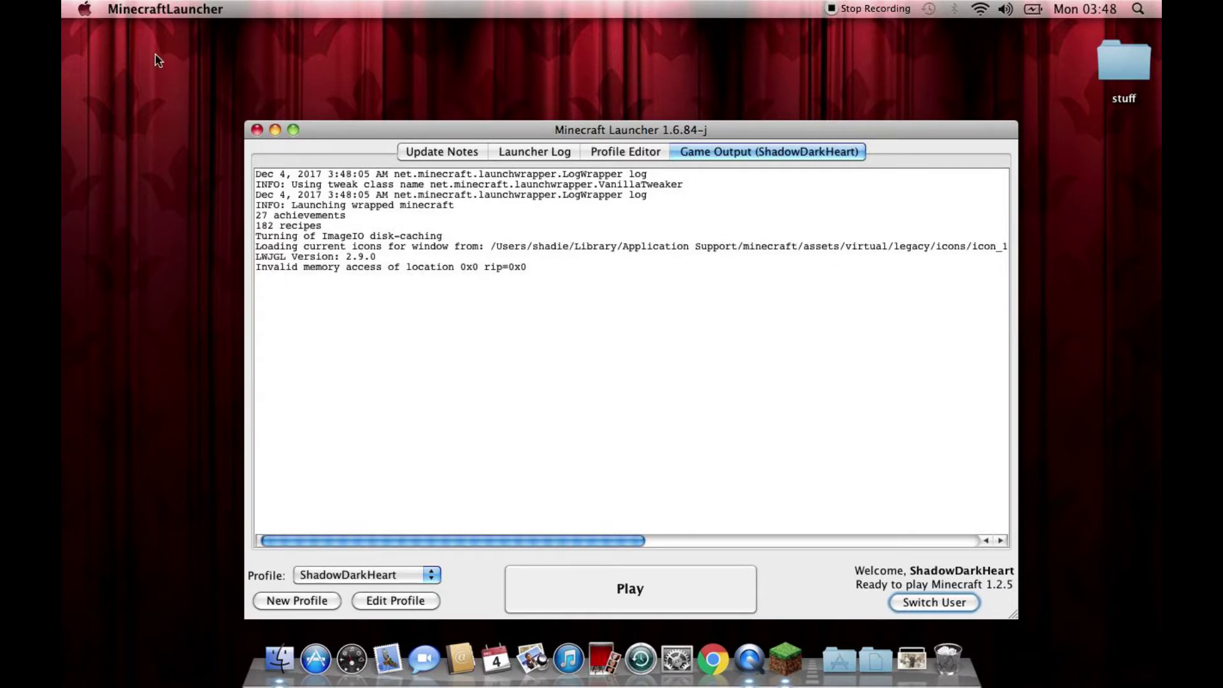
left_click(257, 131)
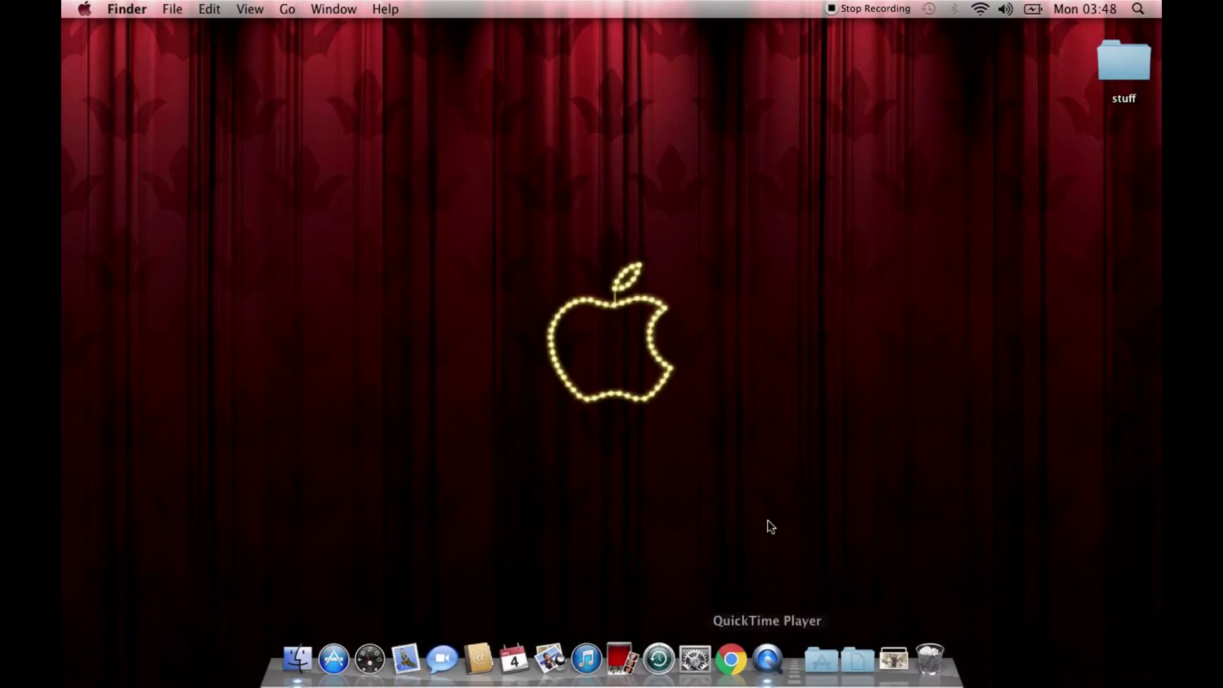
Launch MinecraftSP from the Applications folder and log in with a random username, leaving the password blank
left_click(820, 662)
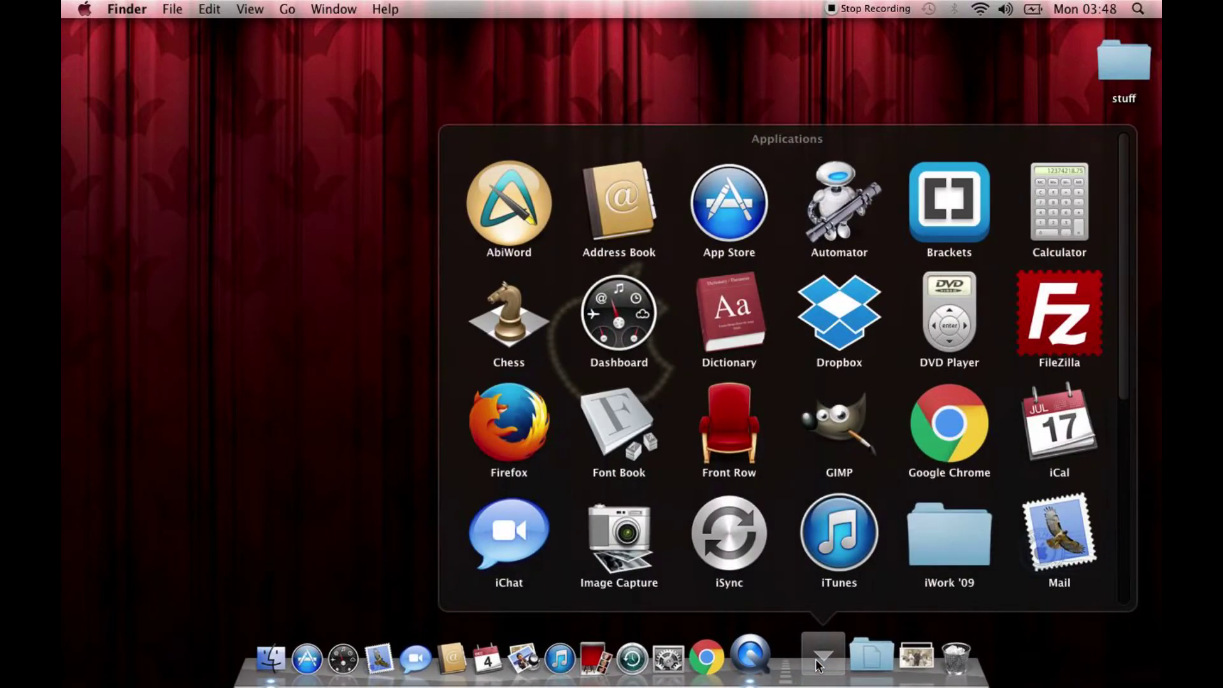
scroll(741, 431, "down", 6)
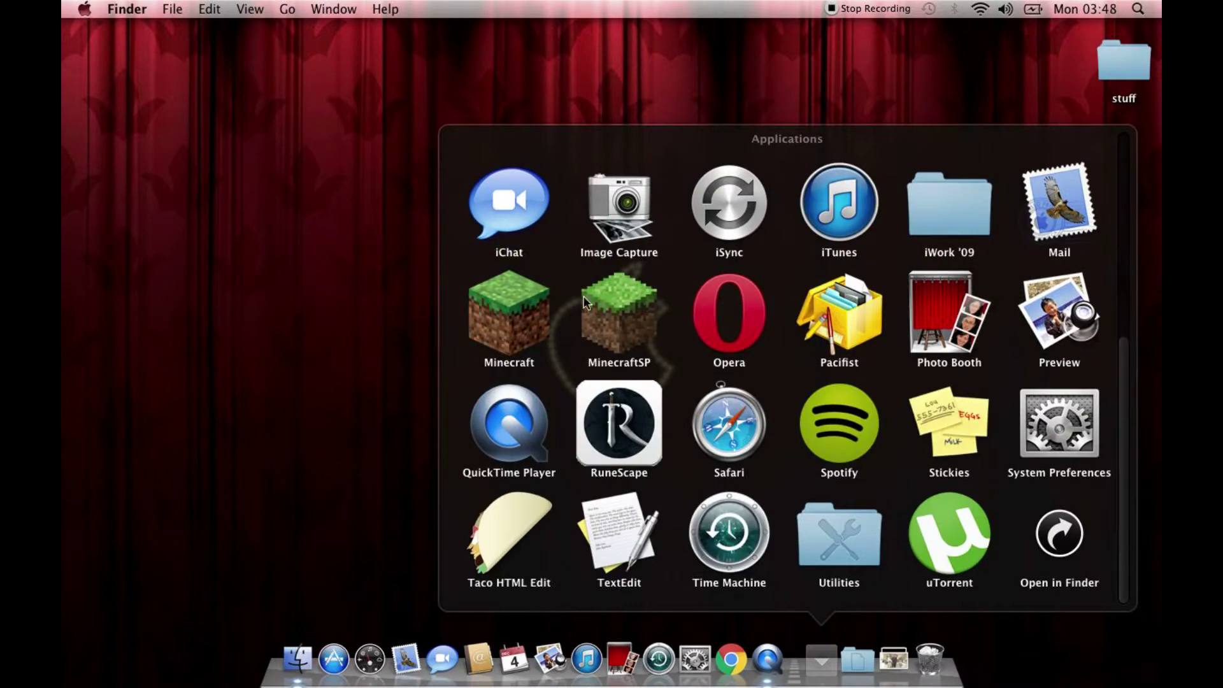
left_click(623, 328)
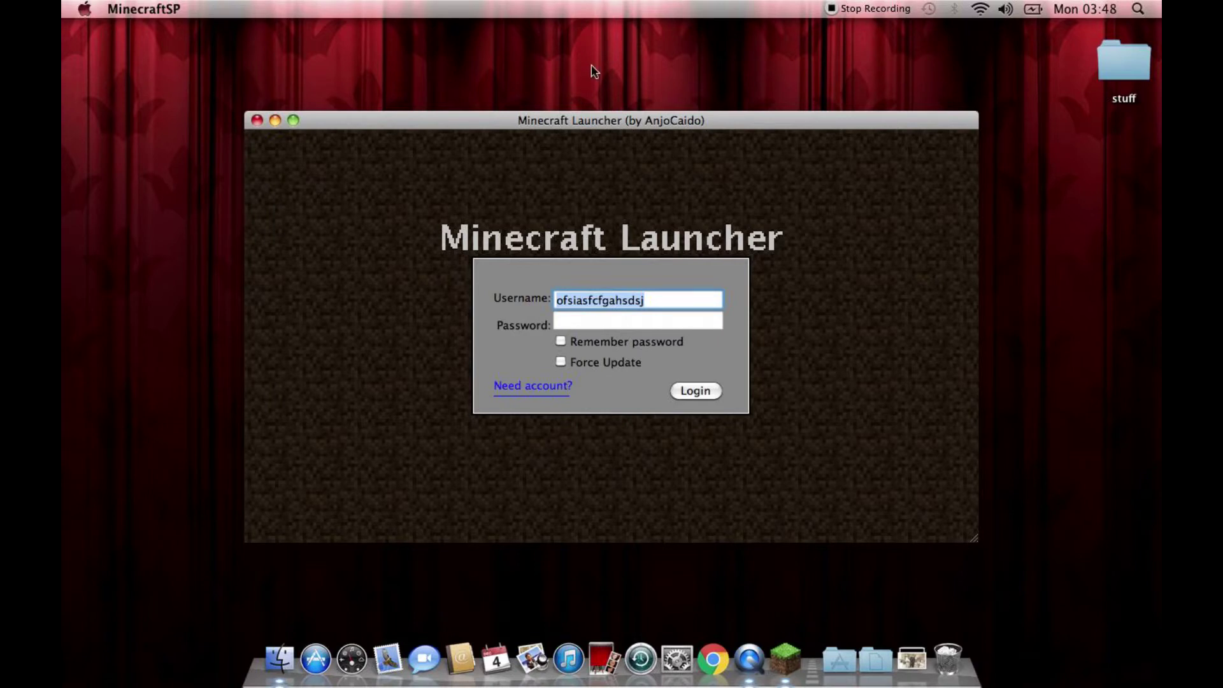
key("BackSpace")
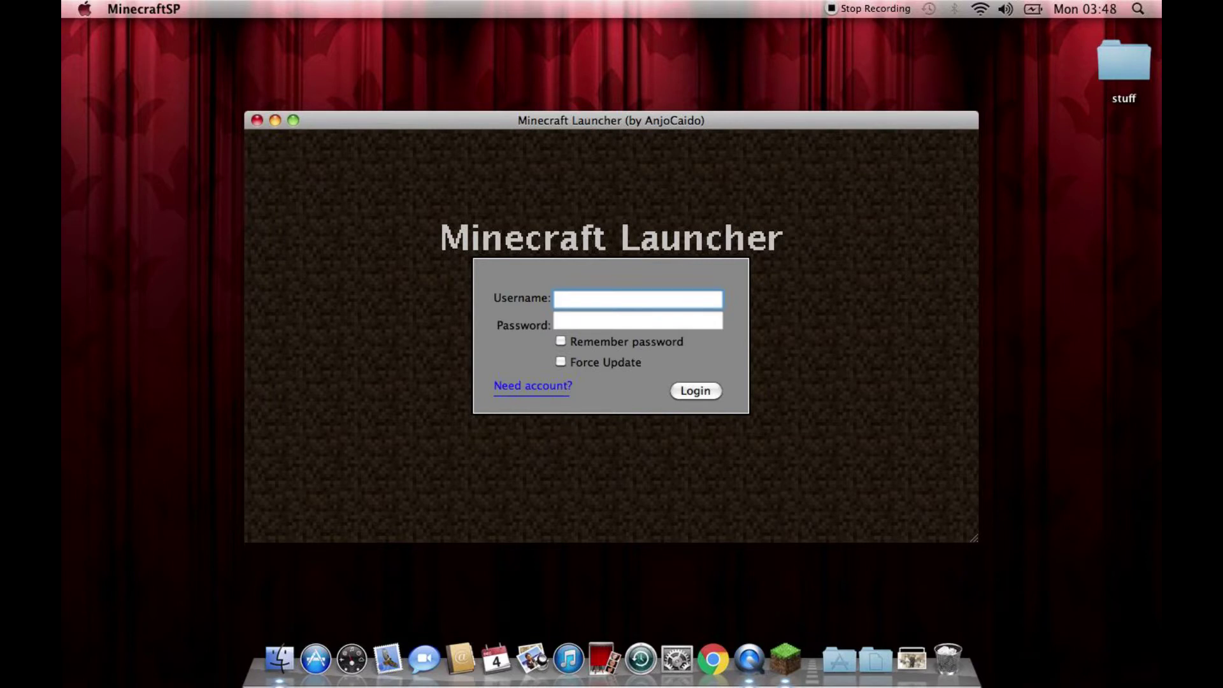
type("gfteuyfrsr")
left_click(709, 393)
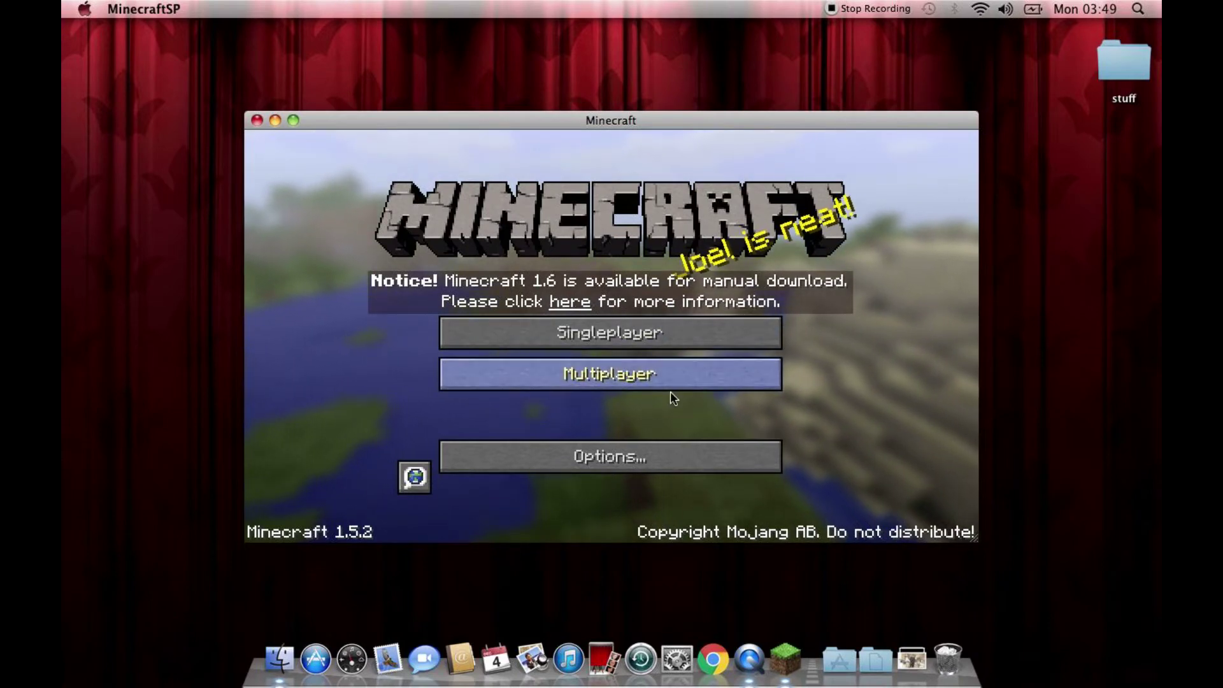
Load the existing singleplayer world fufifydgsiguydfgds
left_click(618, 335)
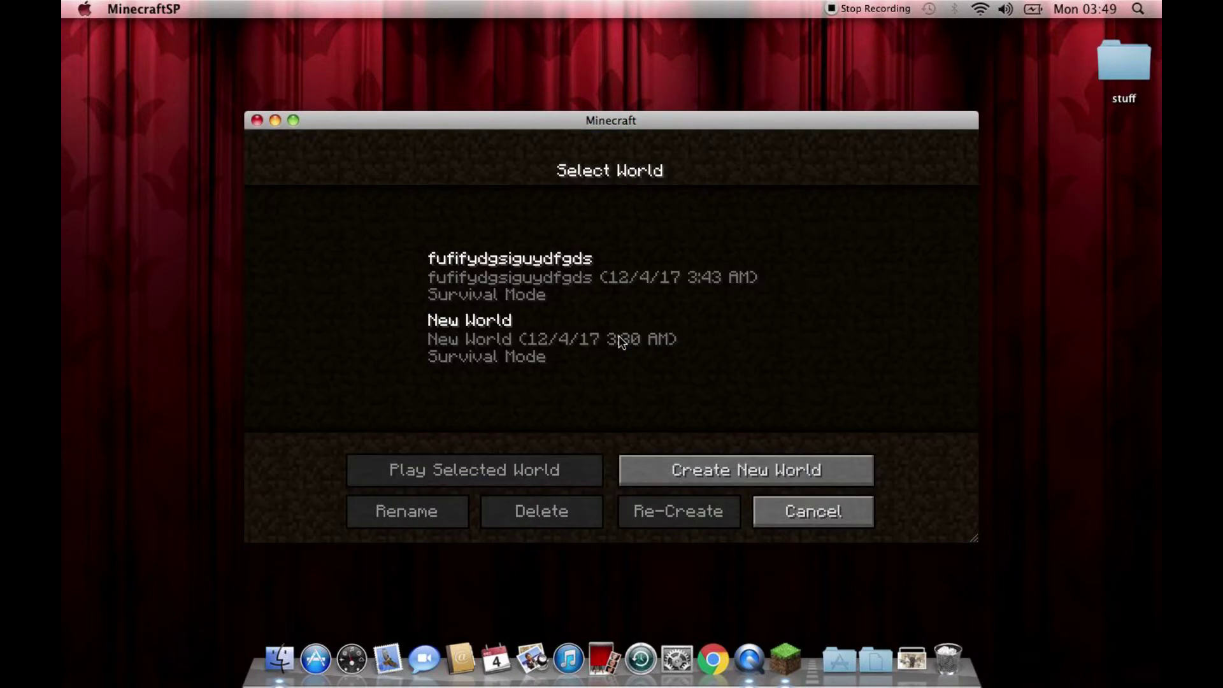
left_click(513, 270)
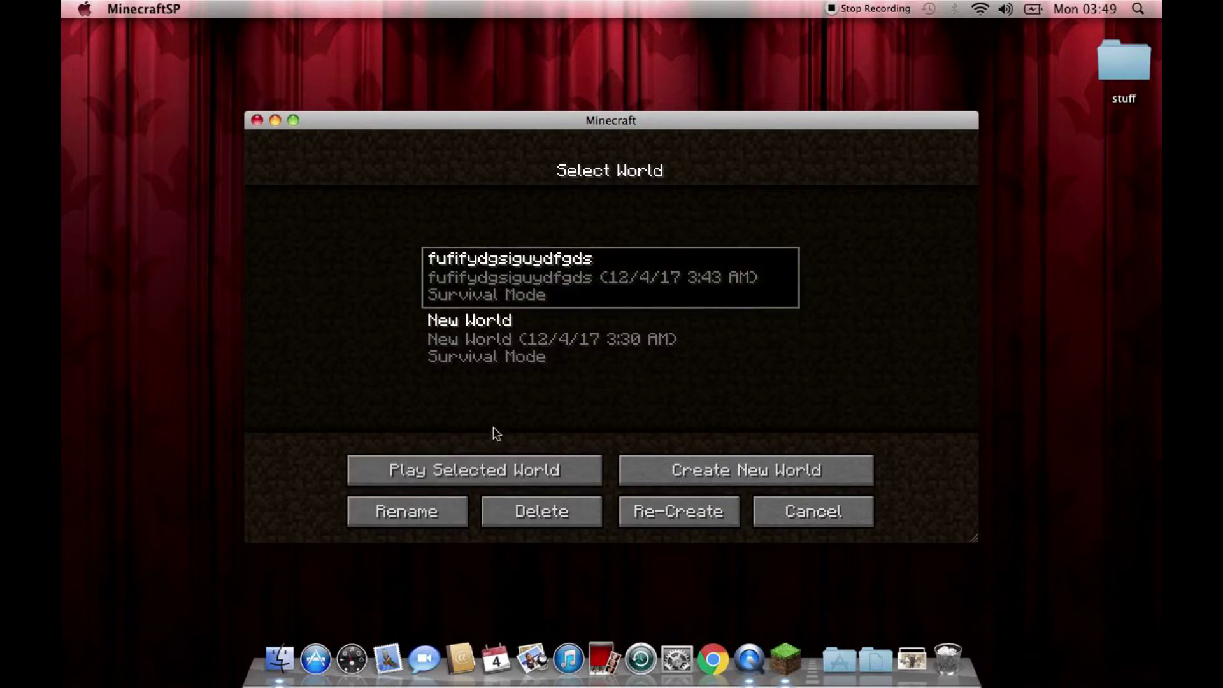
left_click(487, 470)
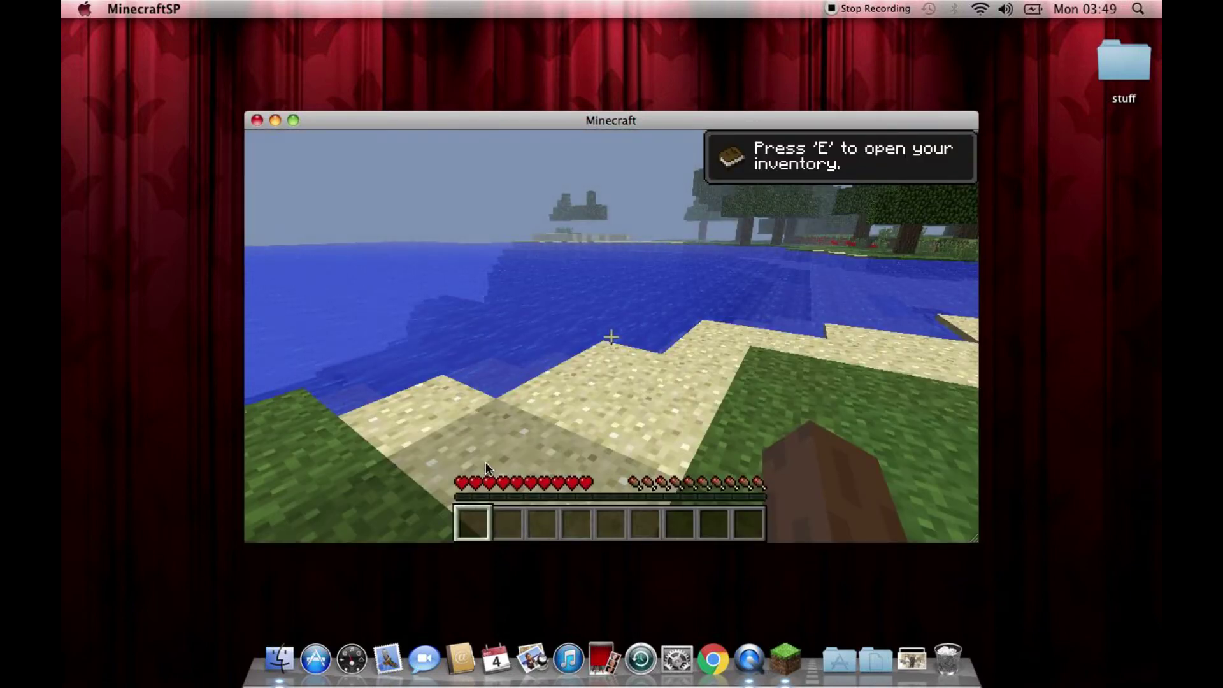
Walk the character forward across the grass into the birch forest
left_click(485, 461)
key("w")
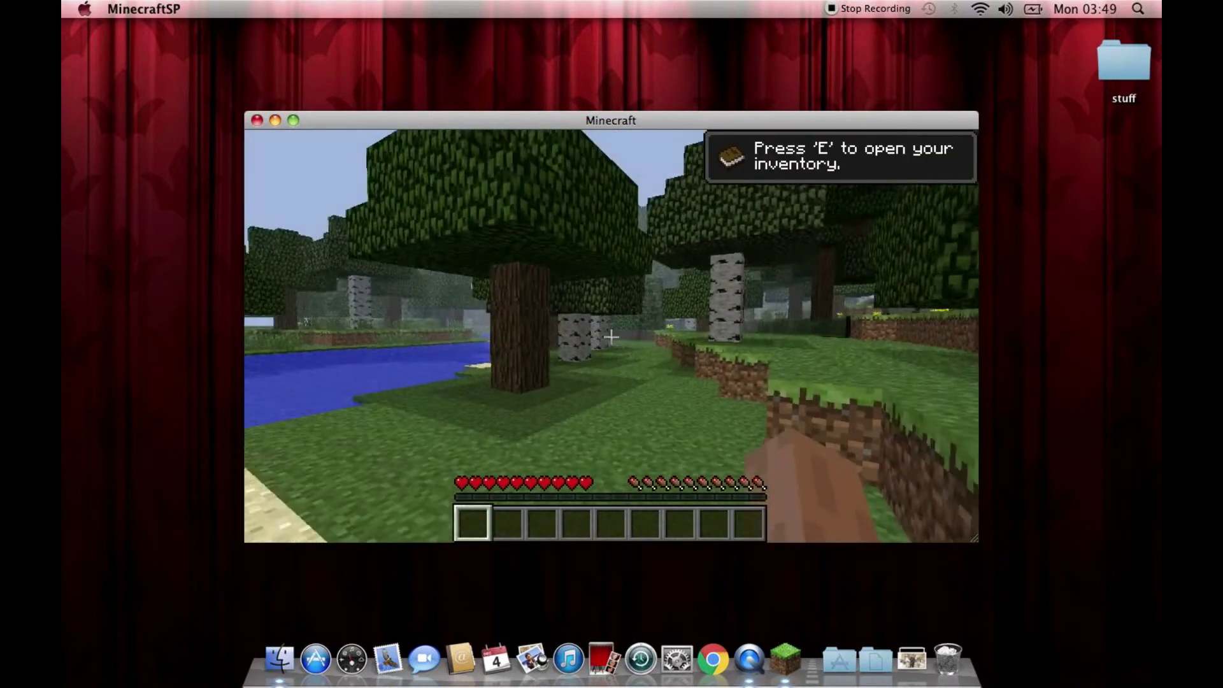
key("w")
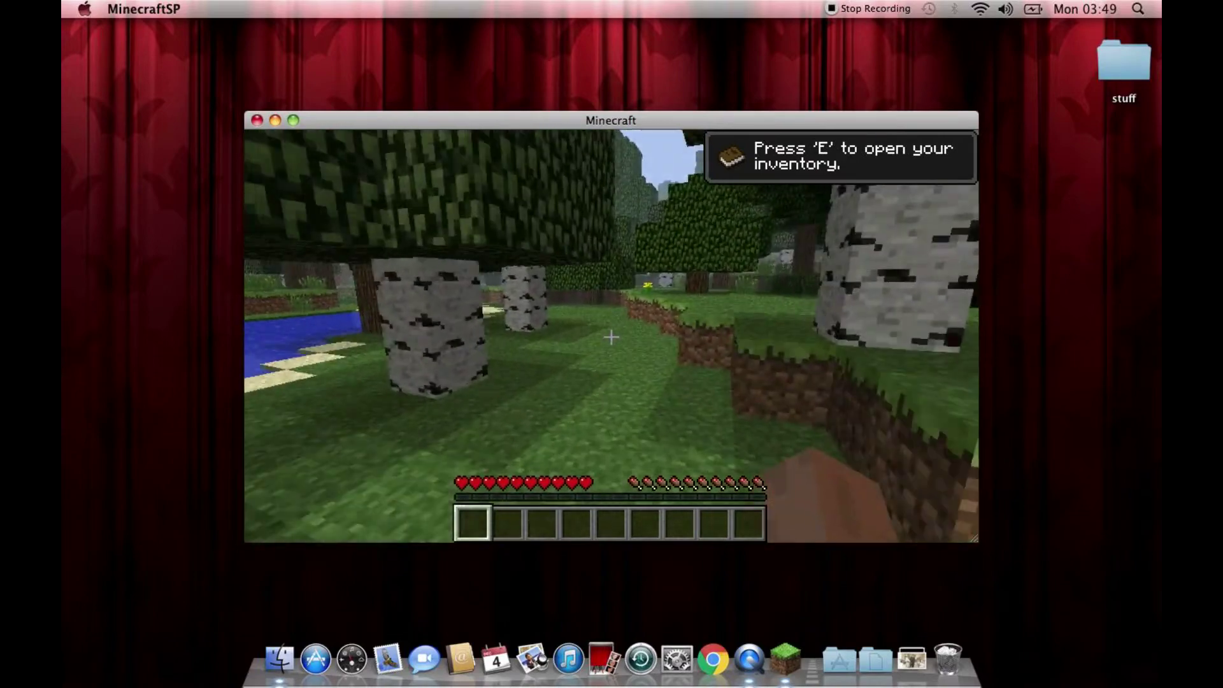
Walk the character through the forest, past the pond and the chickens, to the oak tree near the shore
key("w")
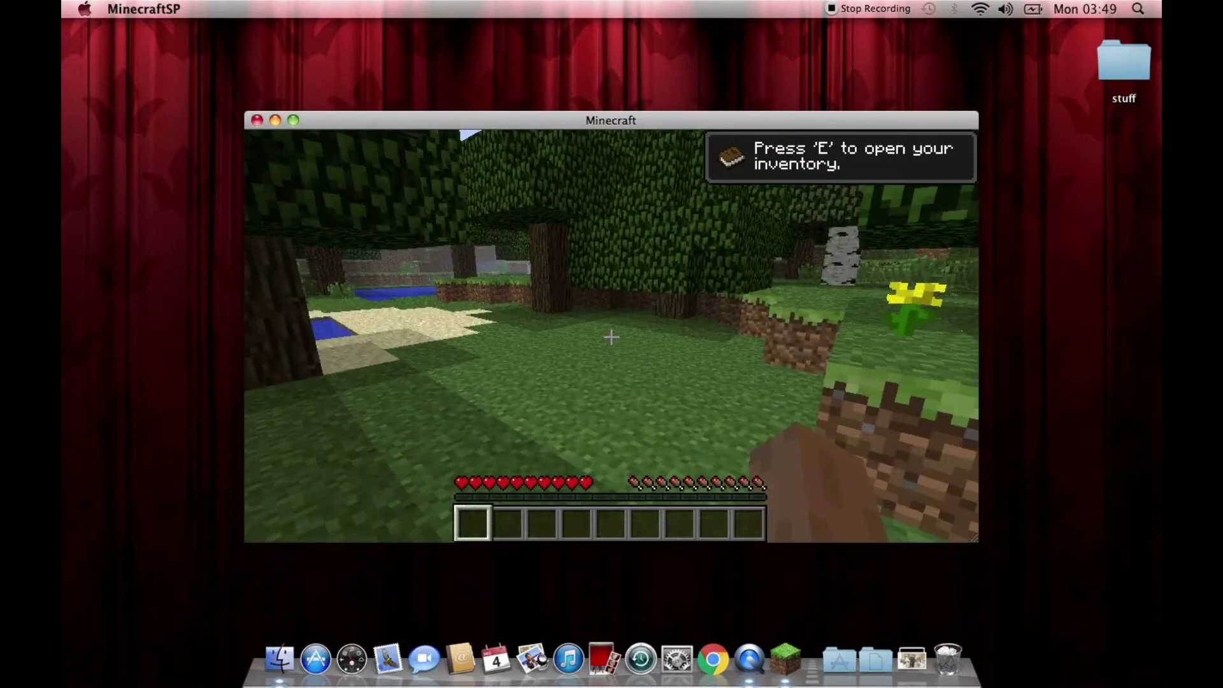
key("w")
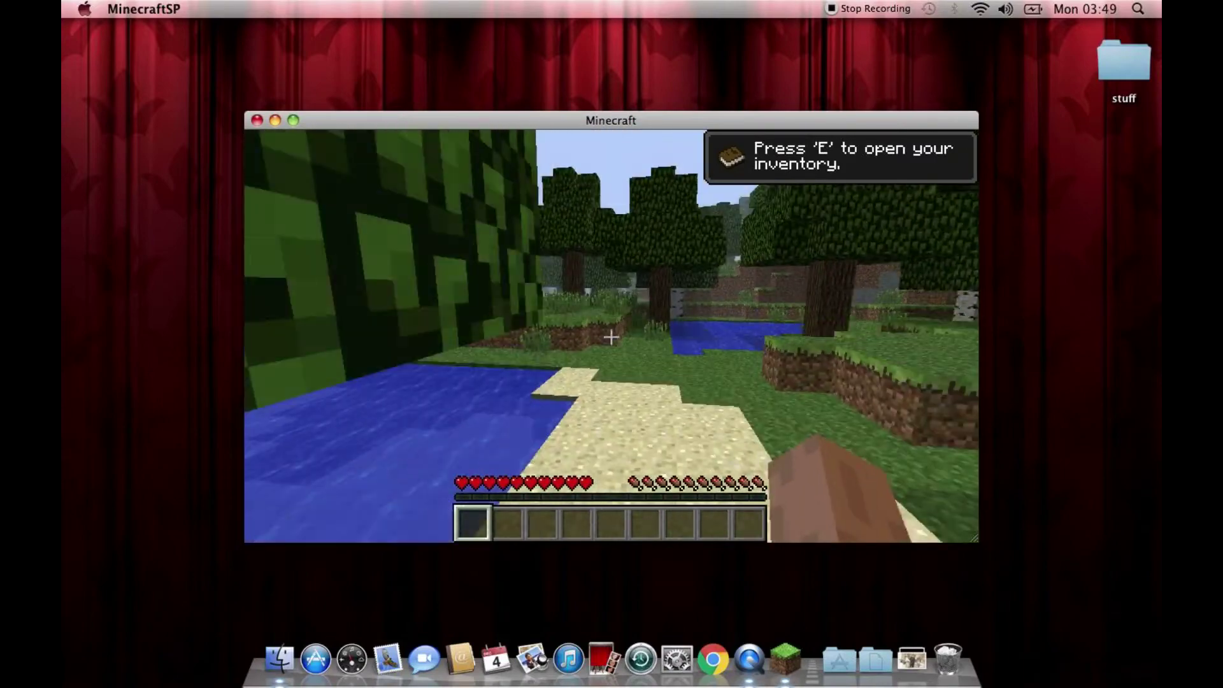
key("w")
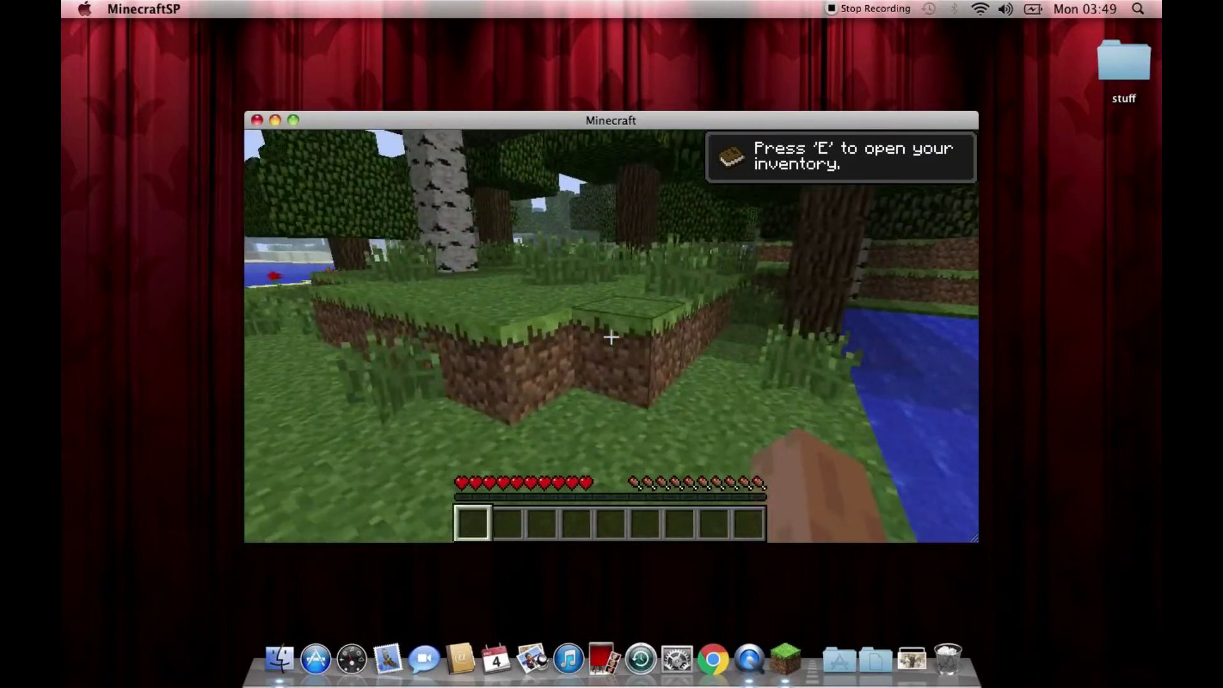
key("w")
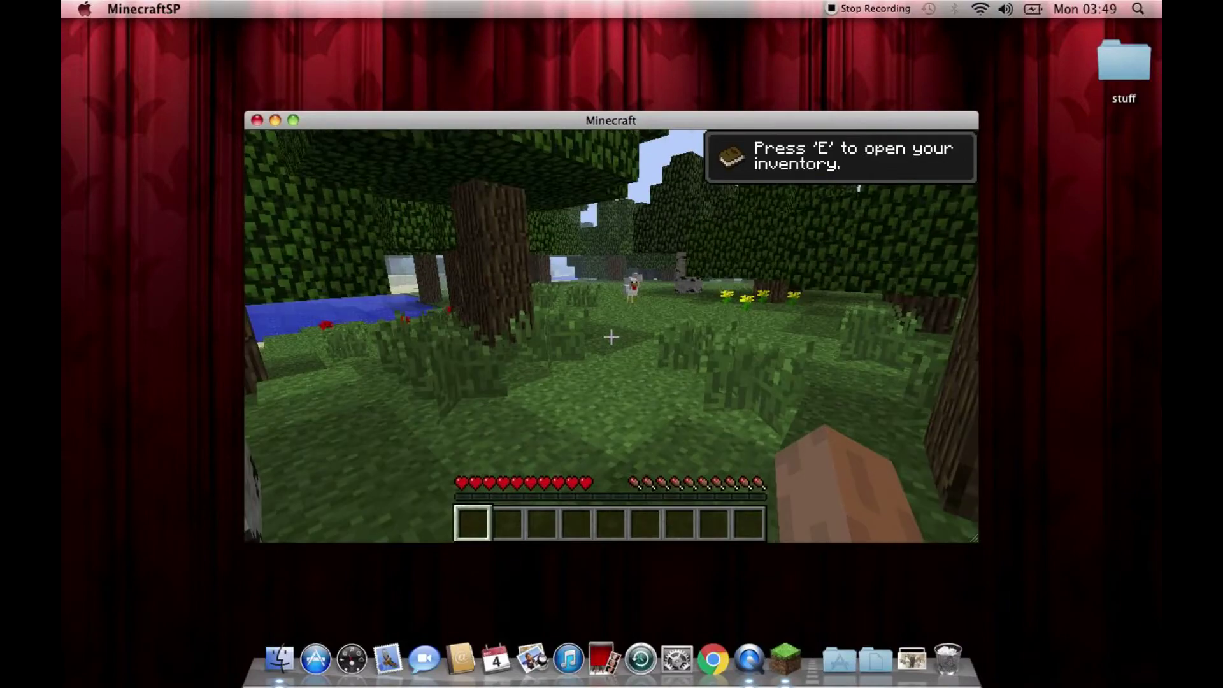
key("w")
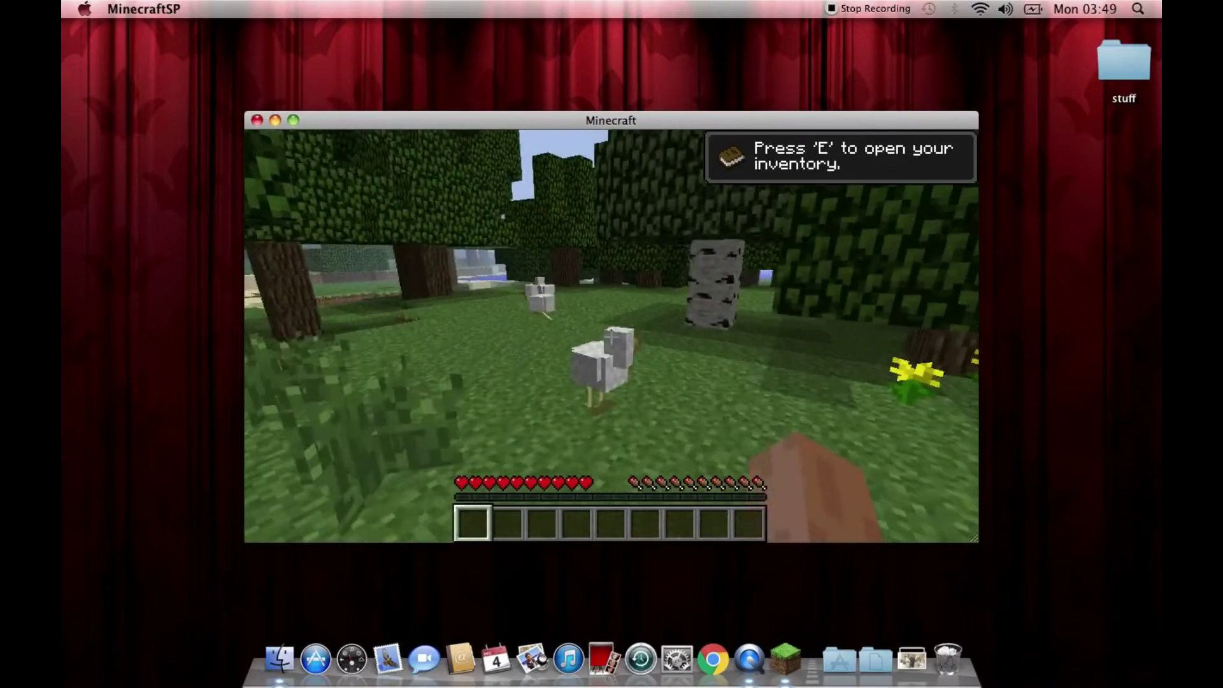
key("w")
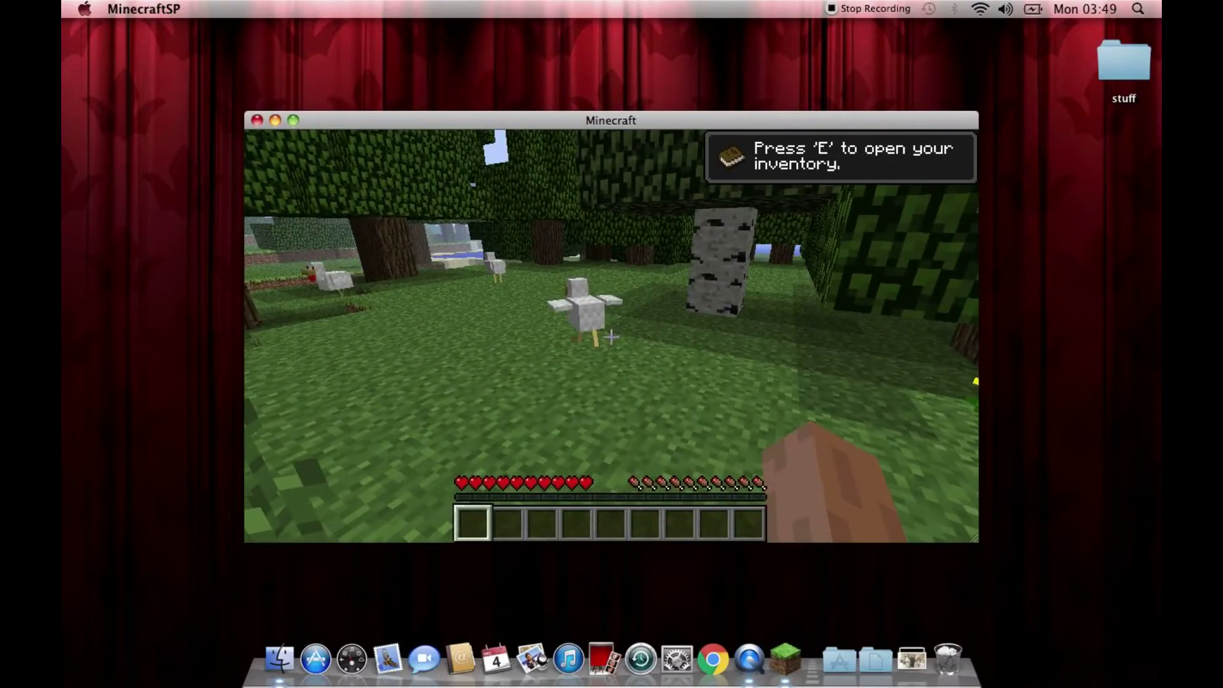
key("w")
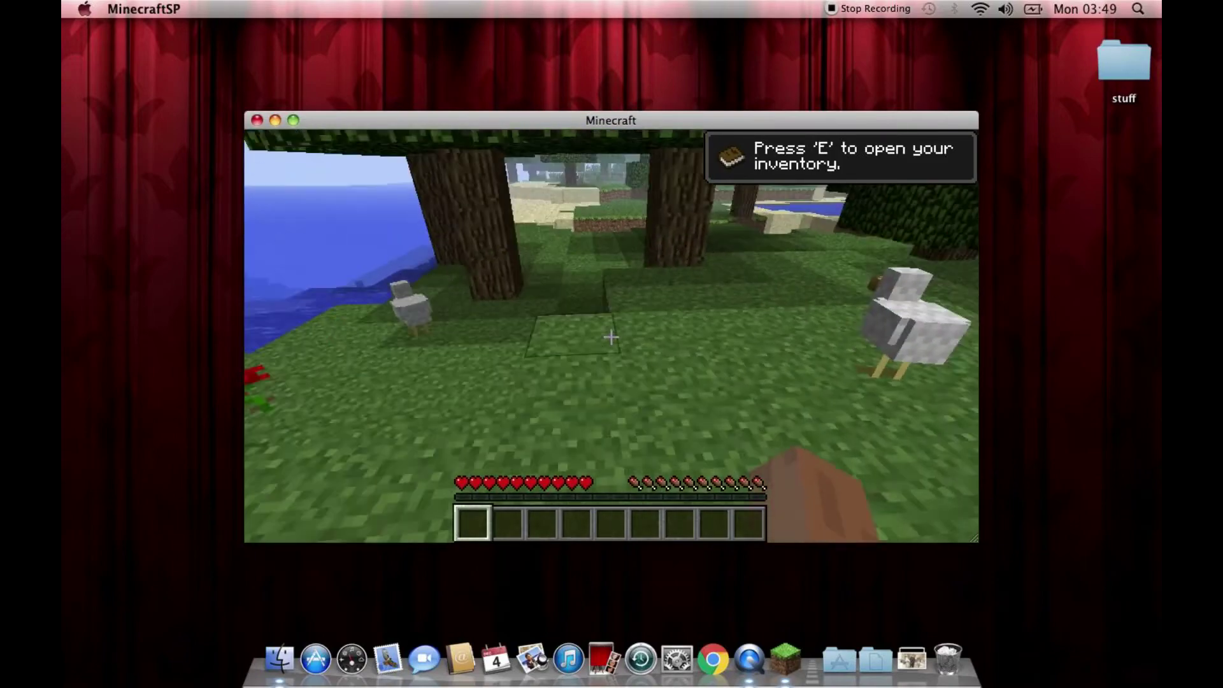
key("w")
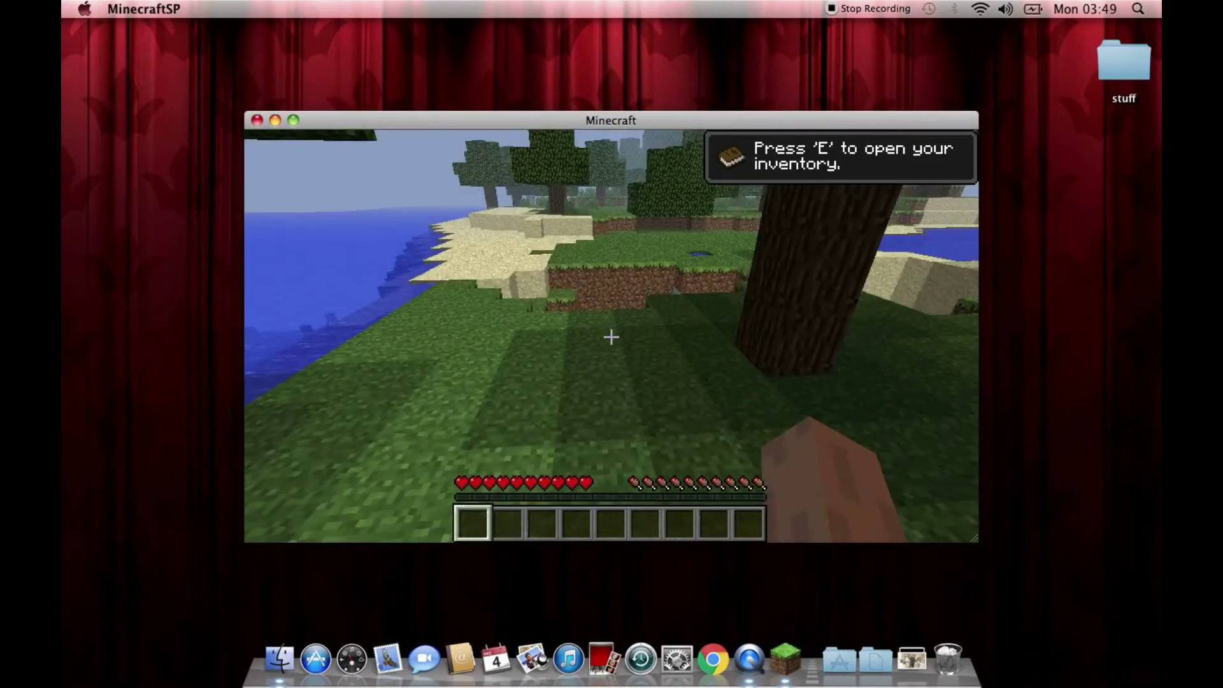
key("w")
Break blocks of the oak tree's trunk with bare hands and collect three Oak Wood
left_click(611, 337)
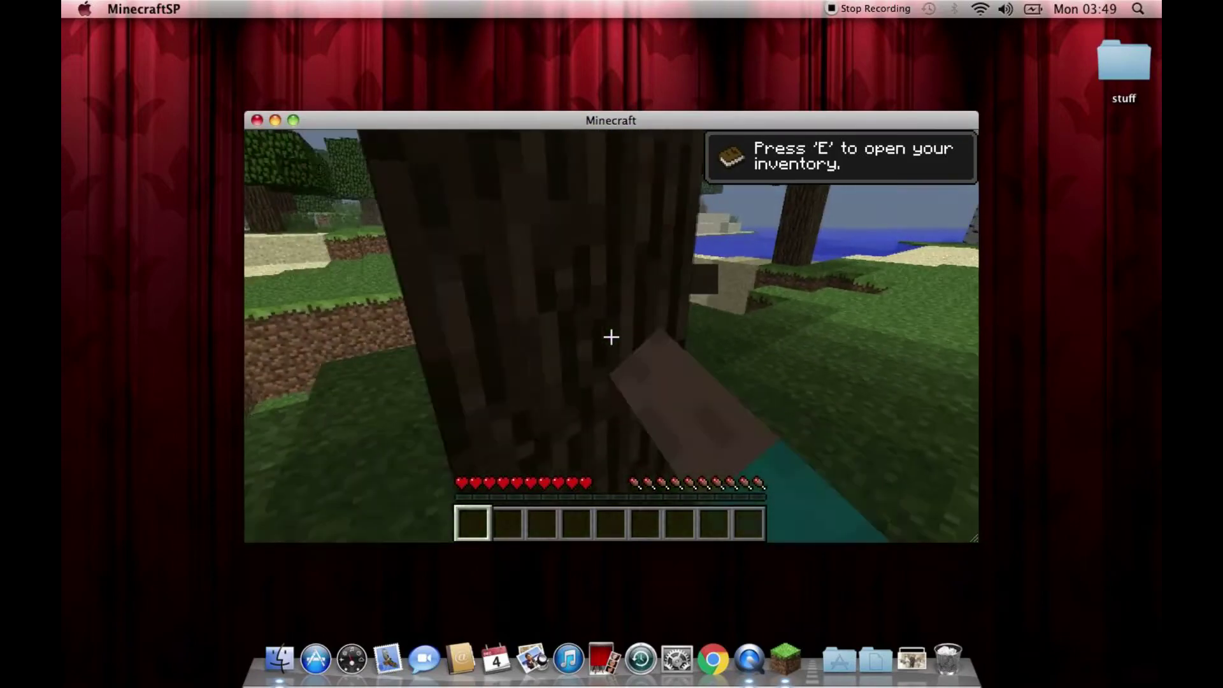
left_click(611, 337)
left_click(611, 337)
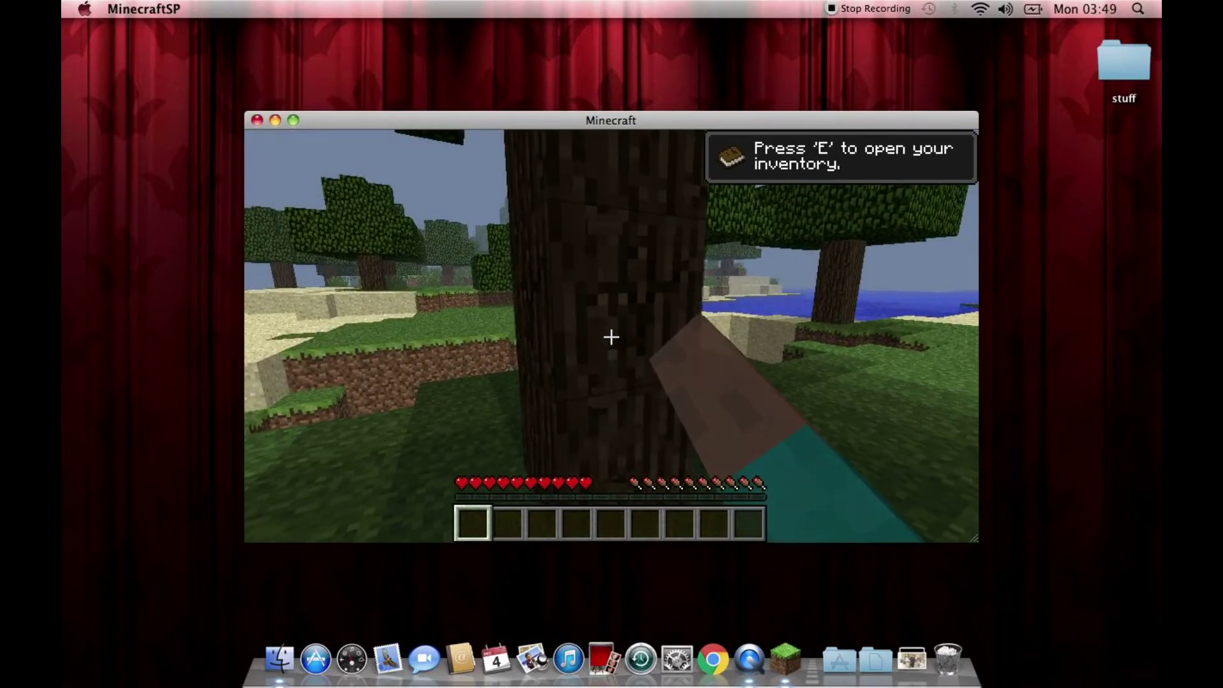
left_click(611, 337)
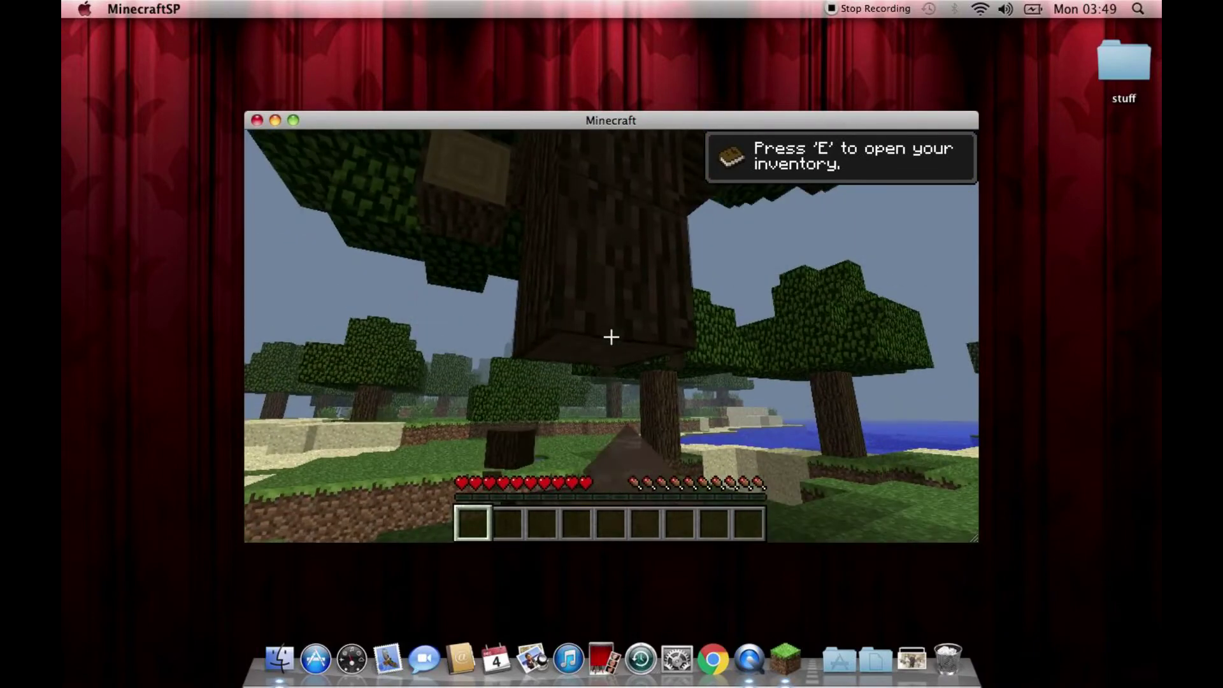
key("w")
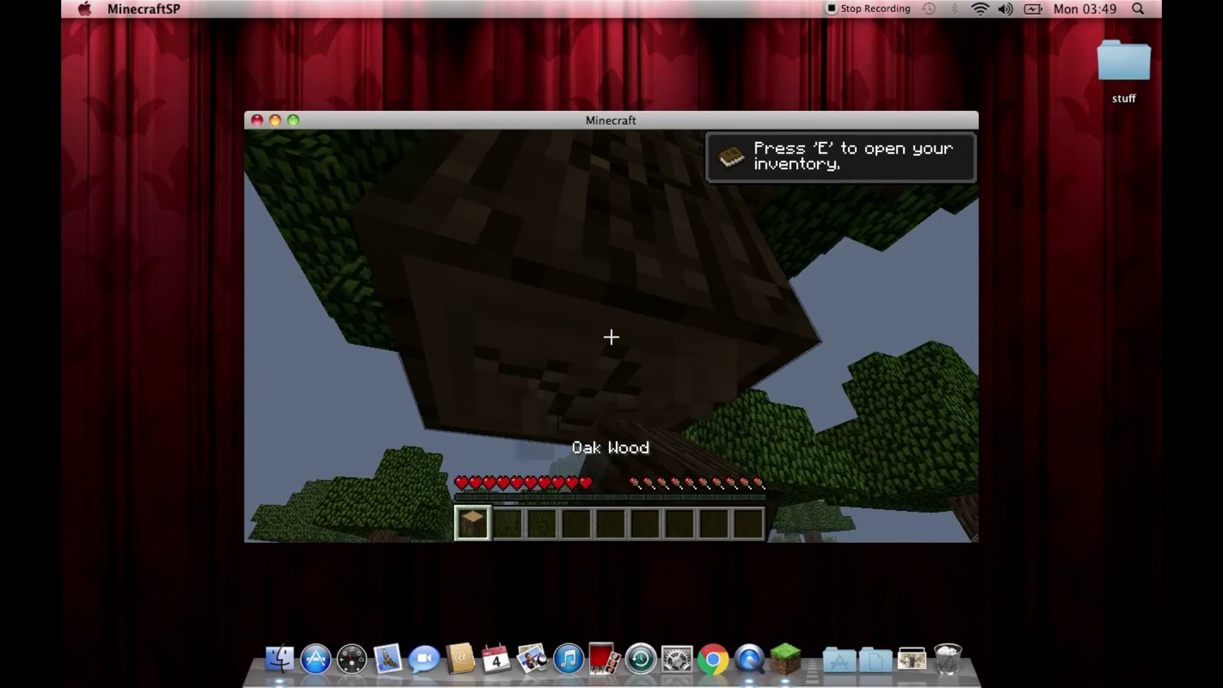
left_click(611, 337)
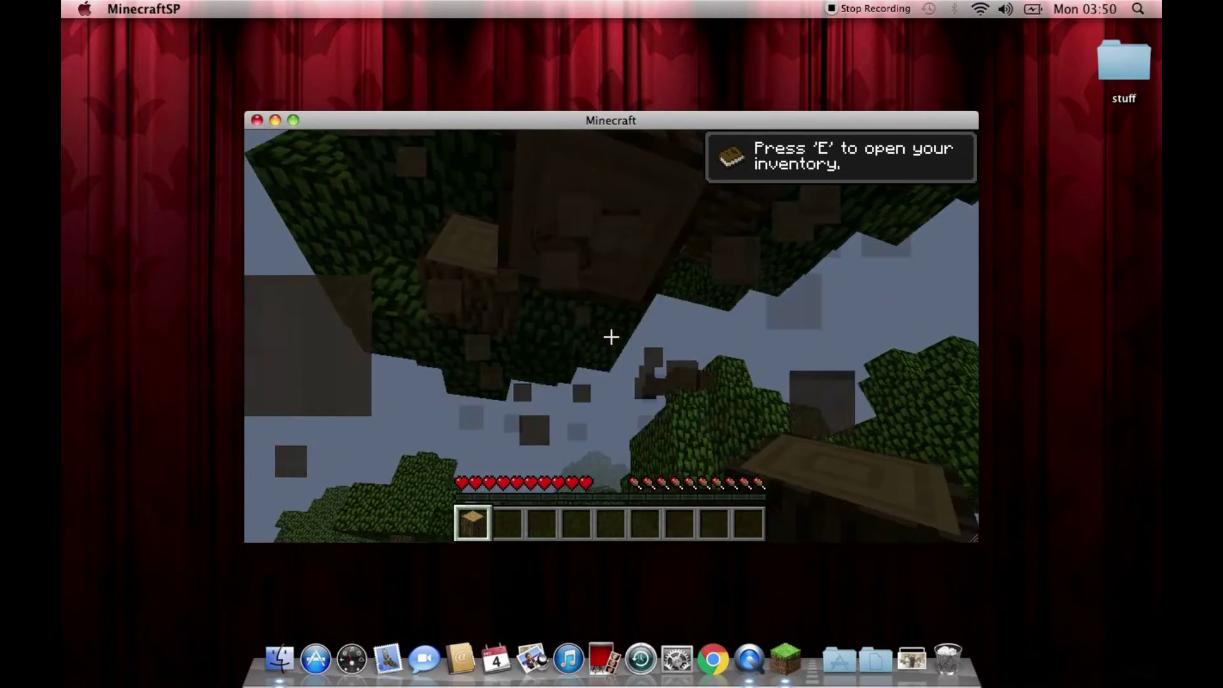
left_click(611, 337)
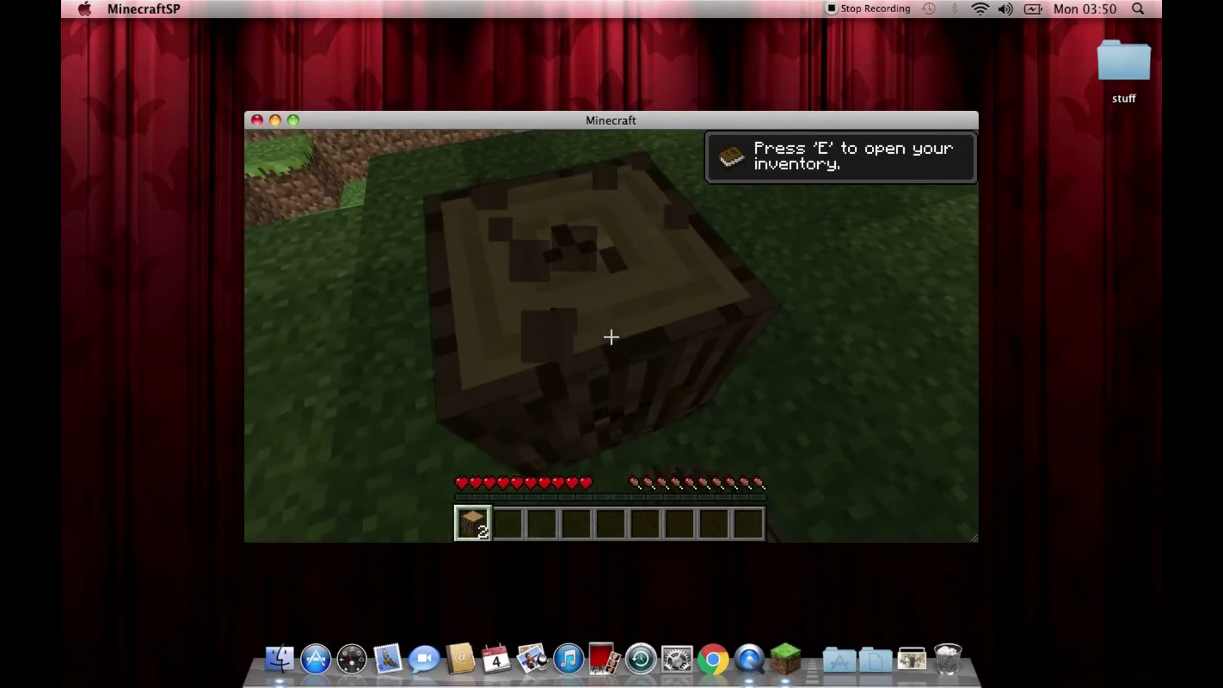
left_click(611, 337)
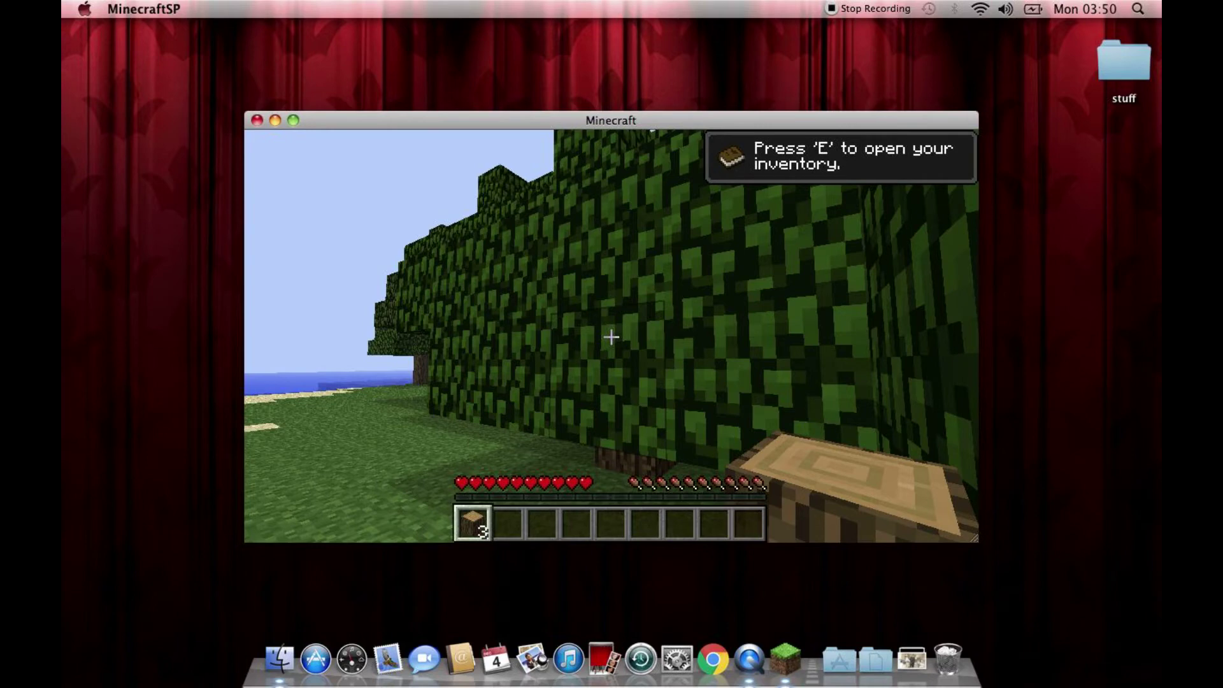
Pause the game and close the Minecraft window
key("Escape")
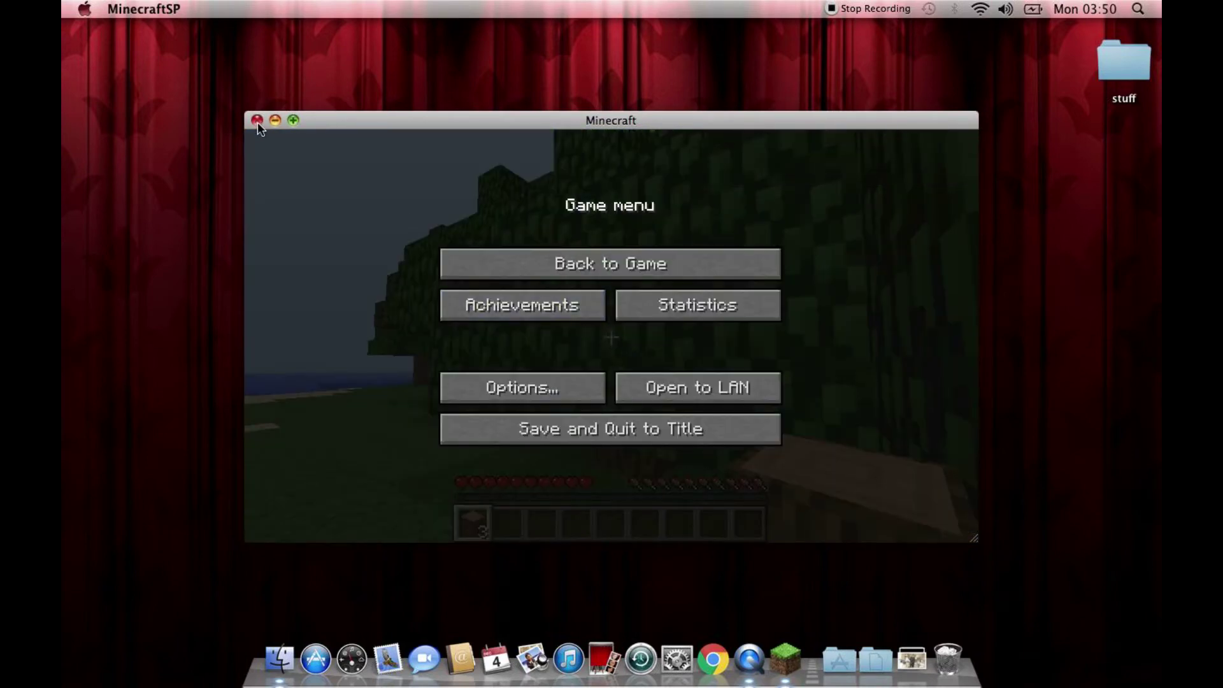
left_click(257, 120)
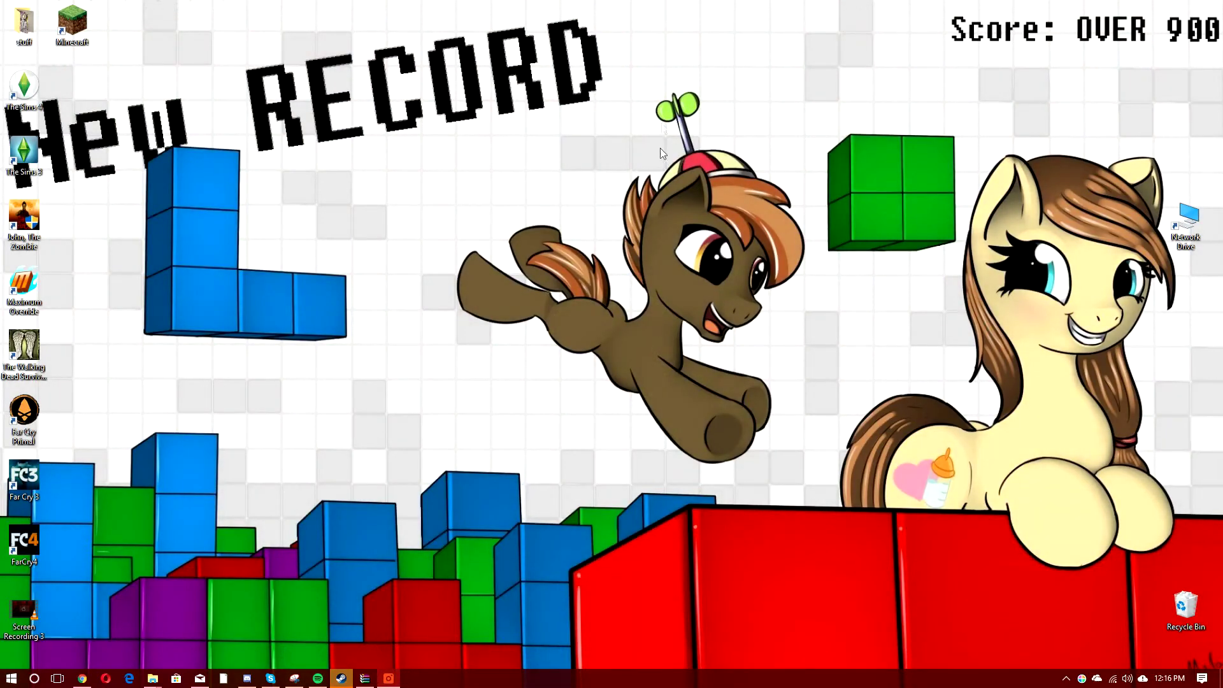
Open the Minecraft launcher from the Windows desktop, show its account options and start the game
left_click_drag(733, 167, 1051, 455)
double_click(75, 25)
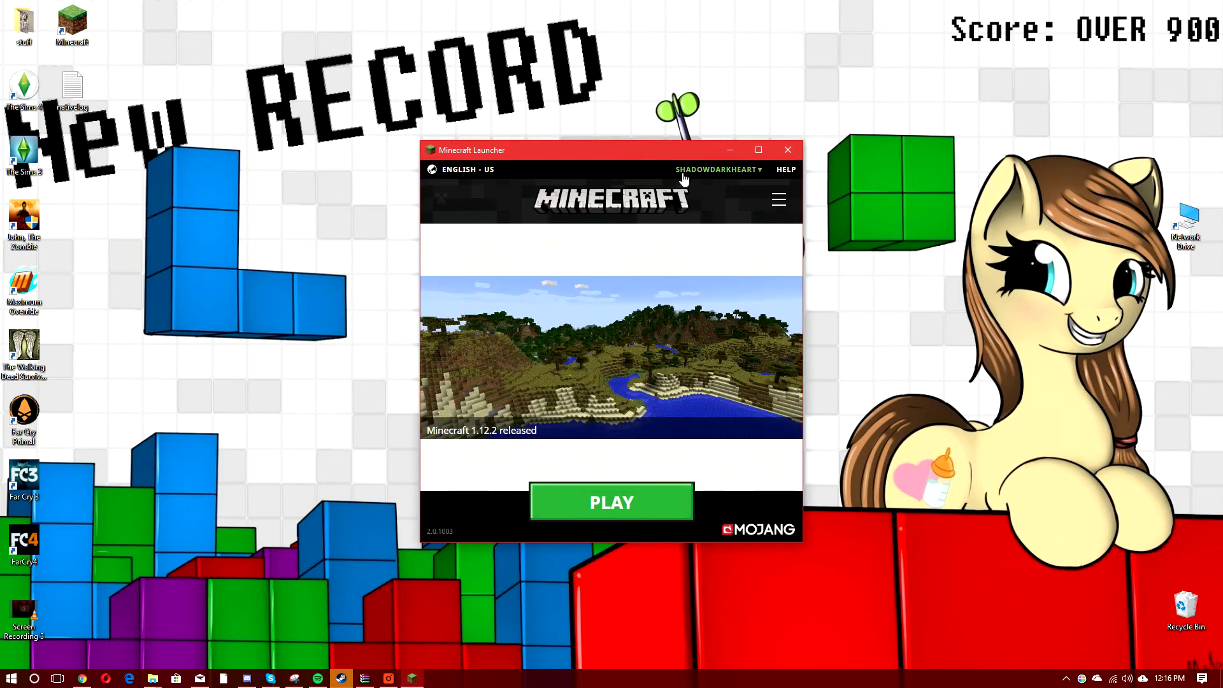
left_click(766, 179)
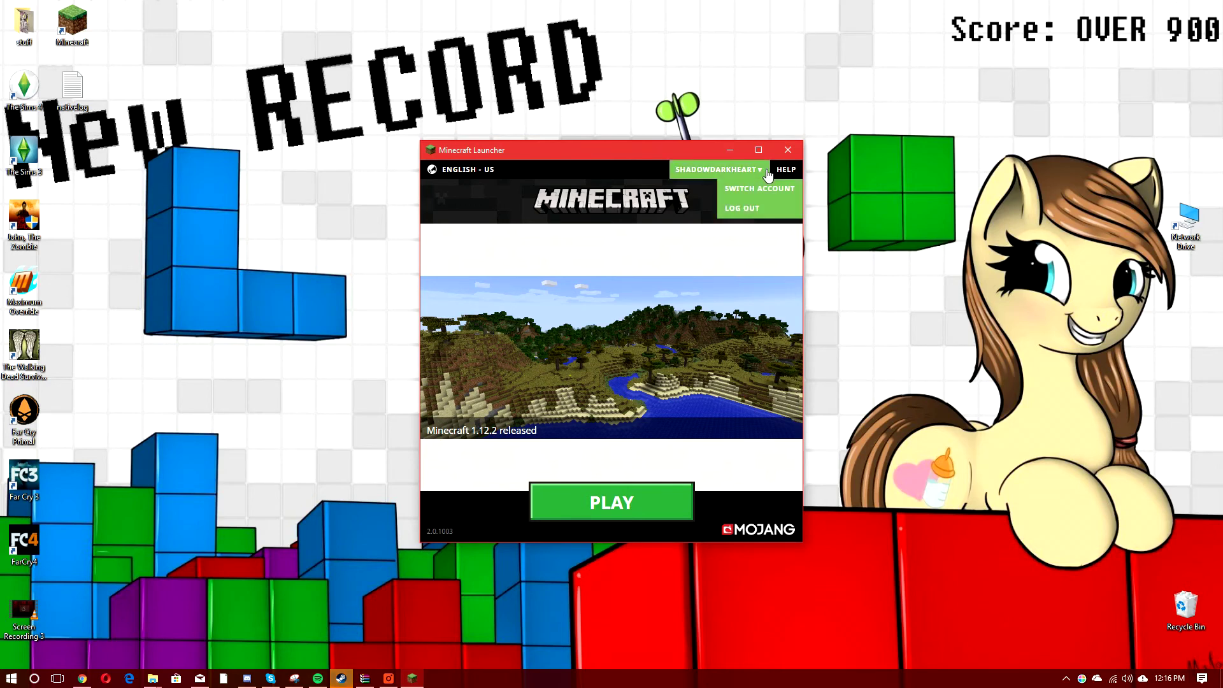
left_click(768, 174)
left_click(611, 503)
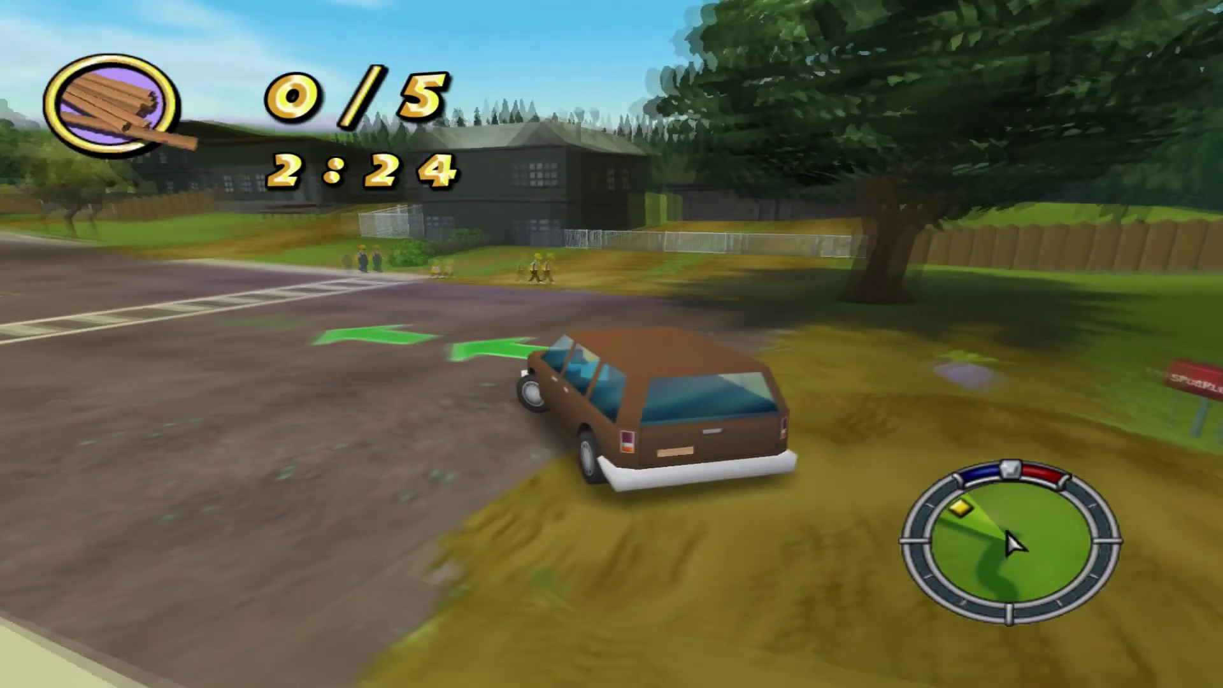
key("a")
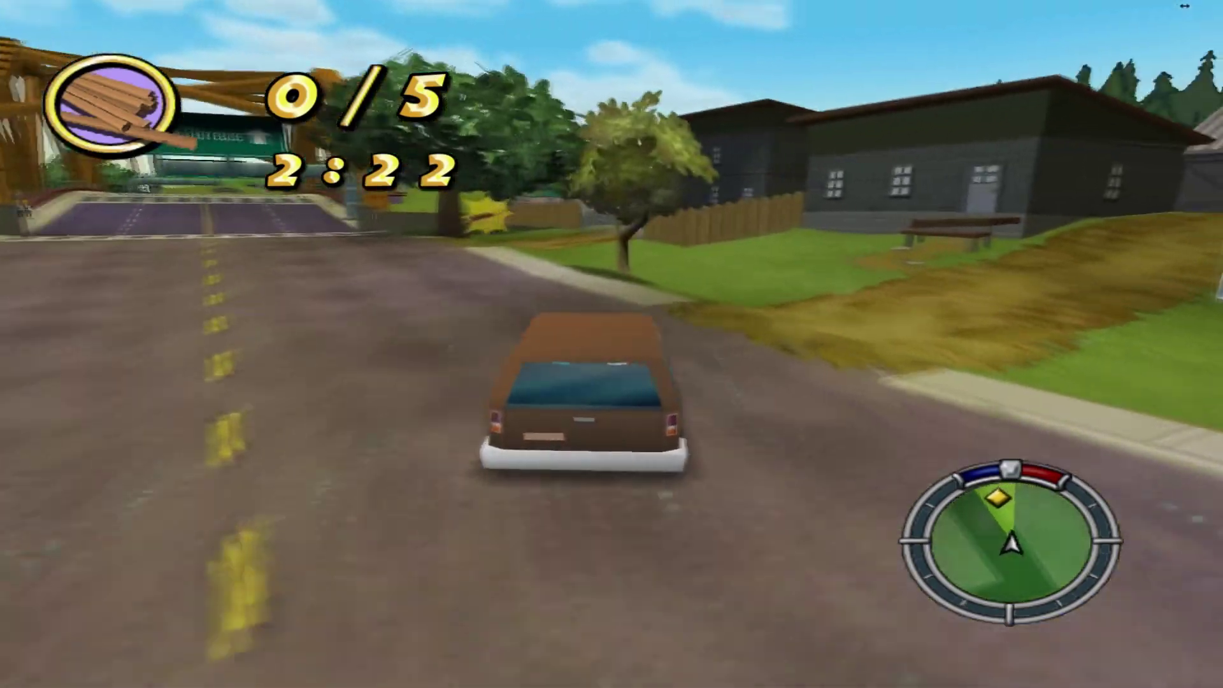
key("d")
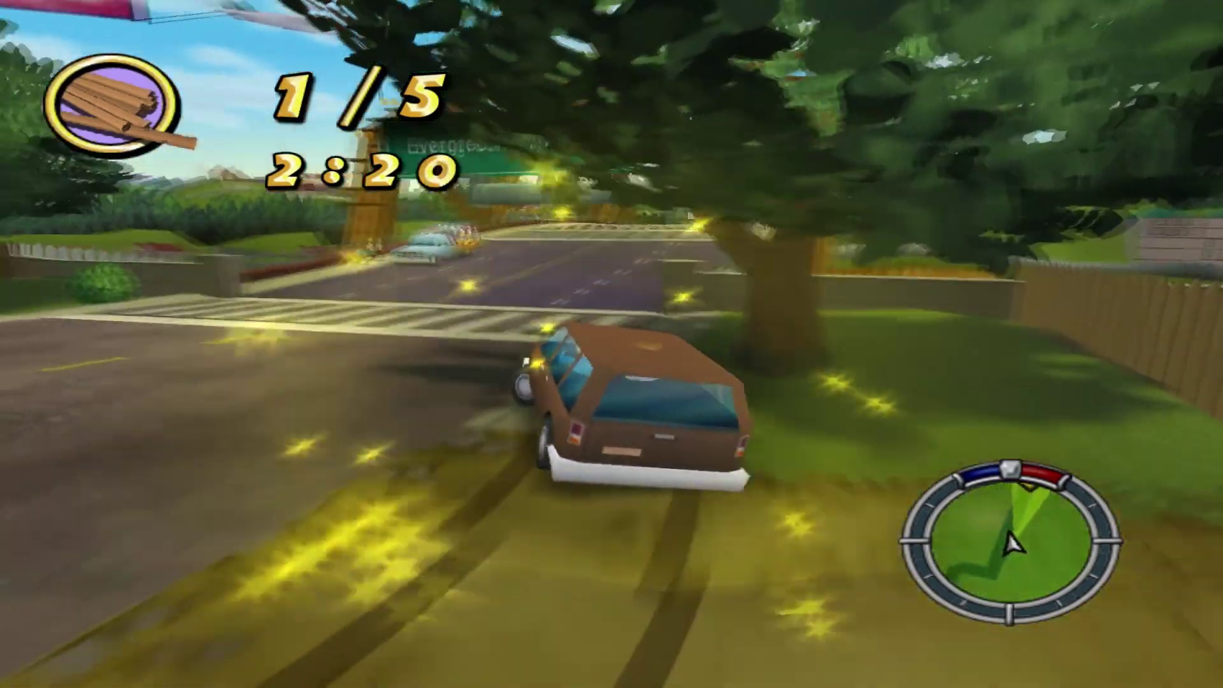
key("a")
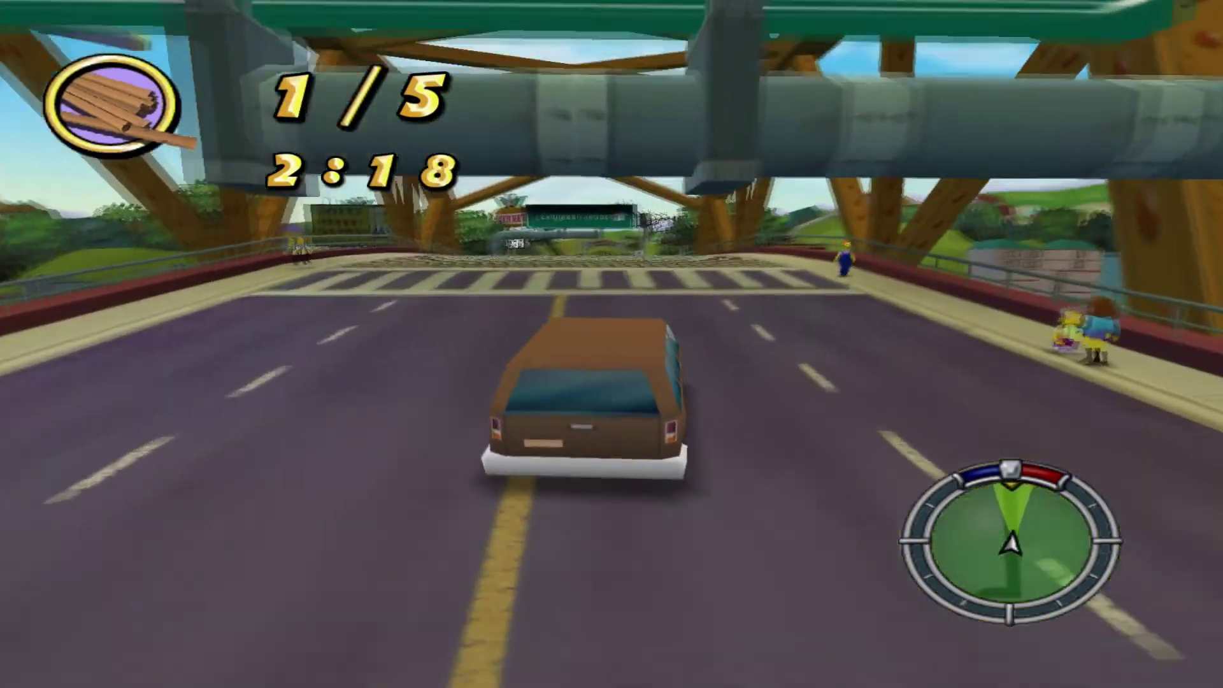
key("w")
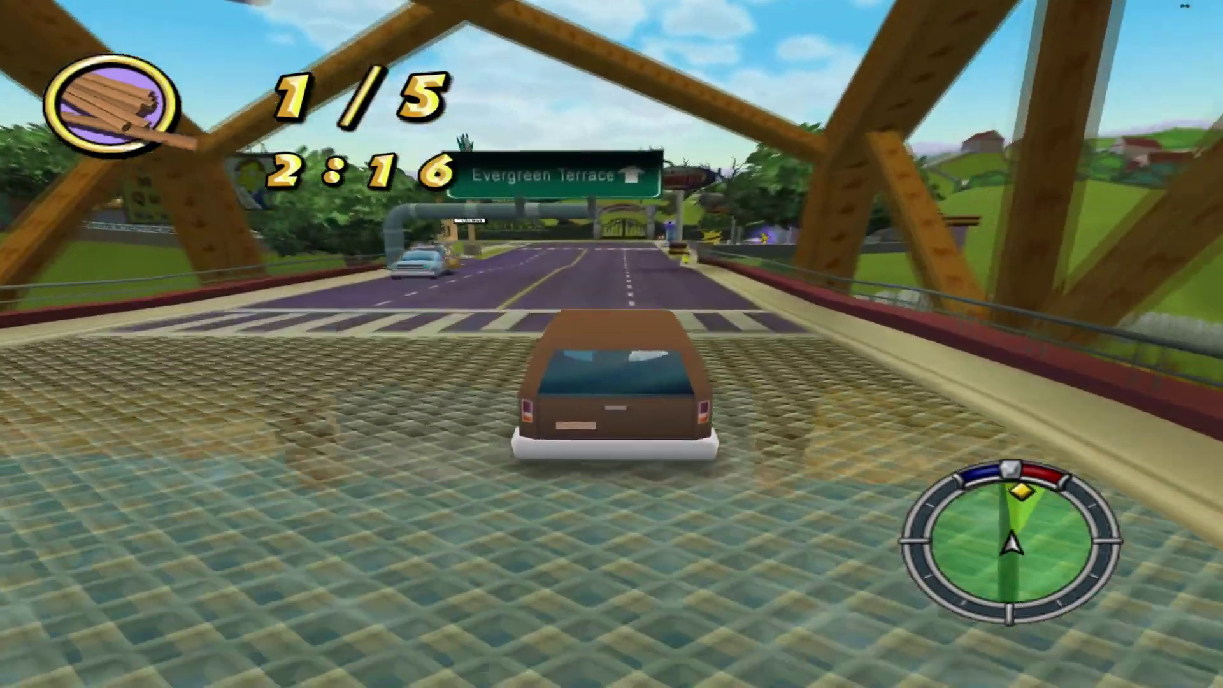
key("d")
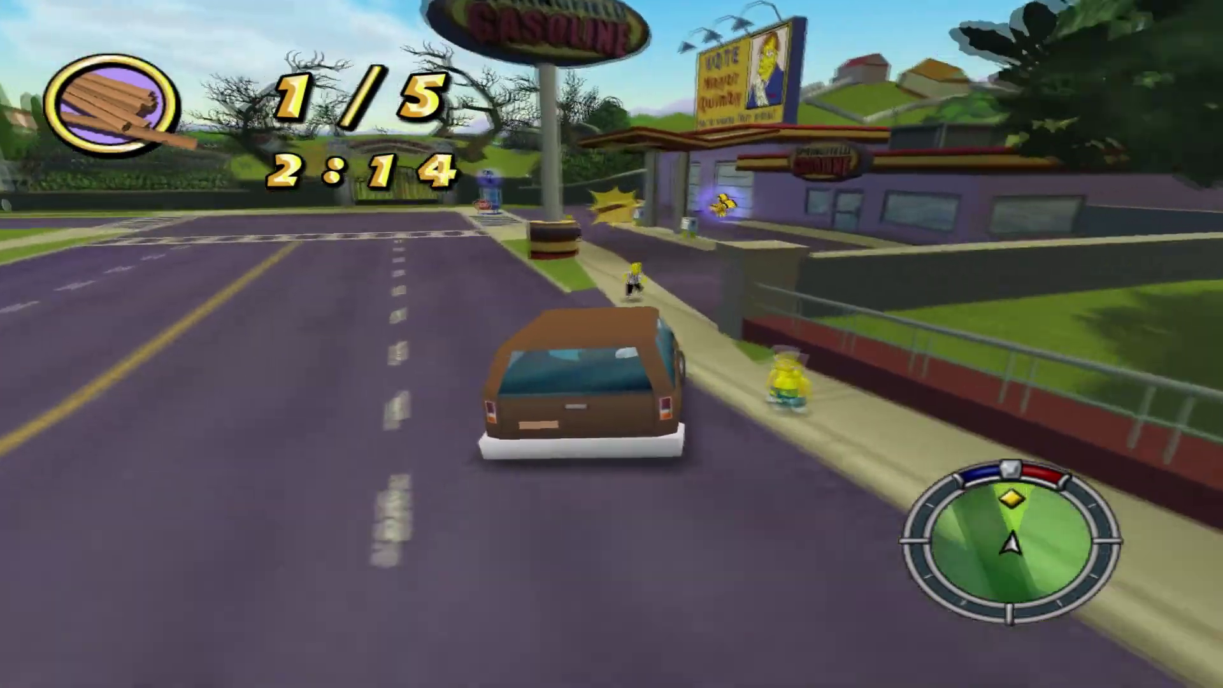
key("a")
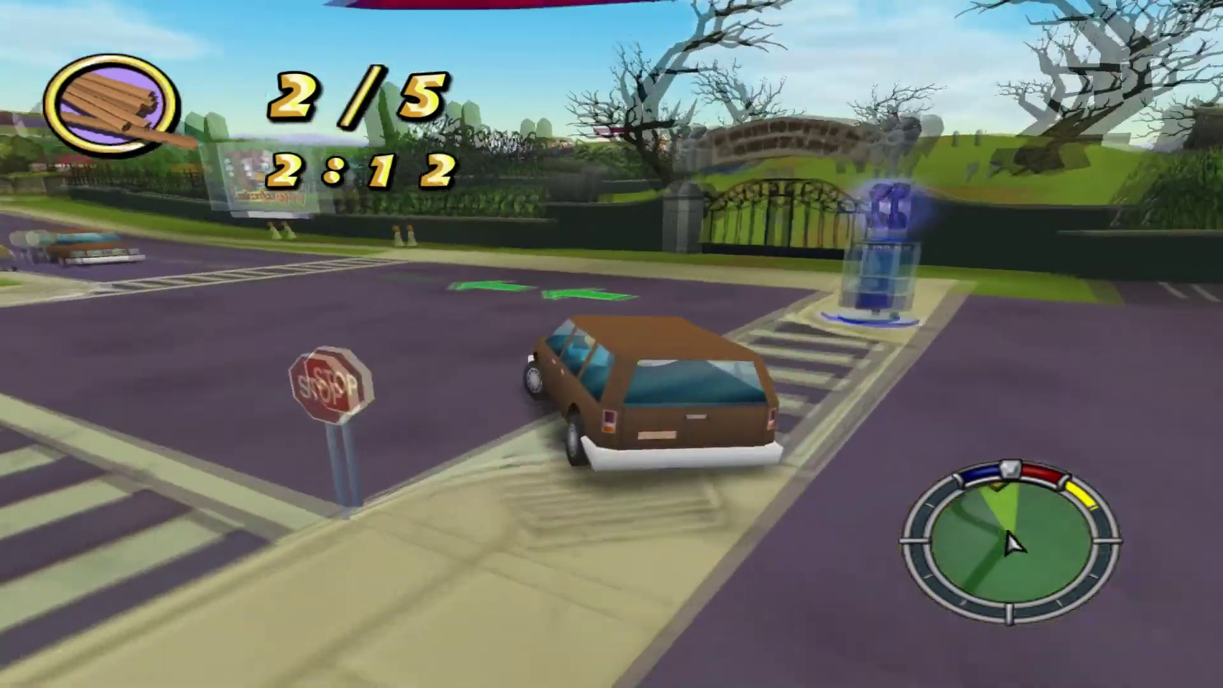
key("a")
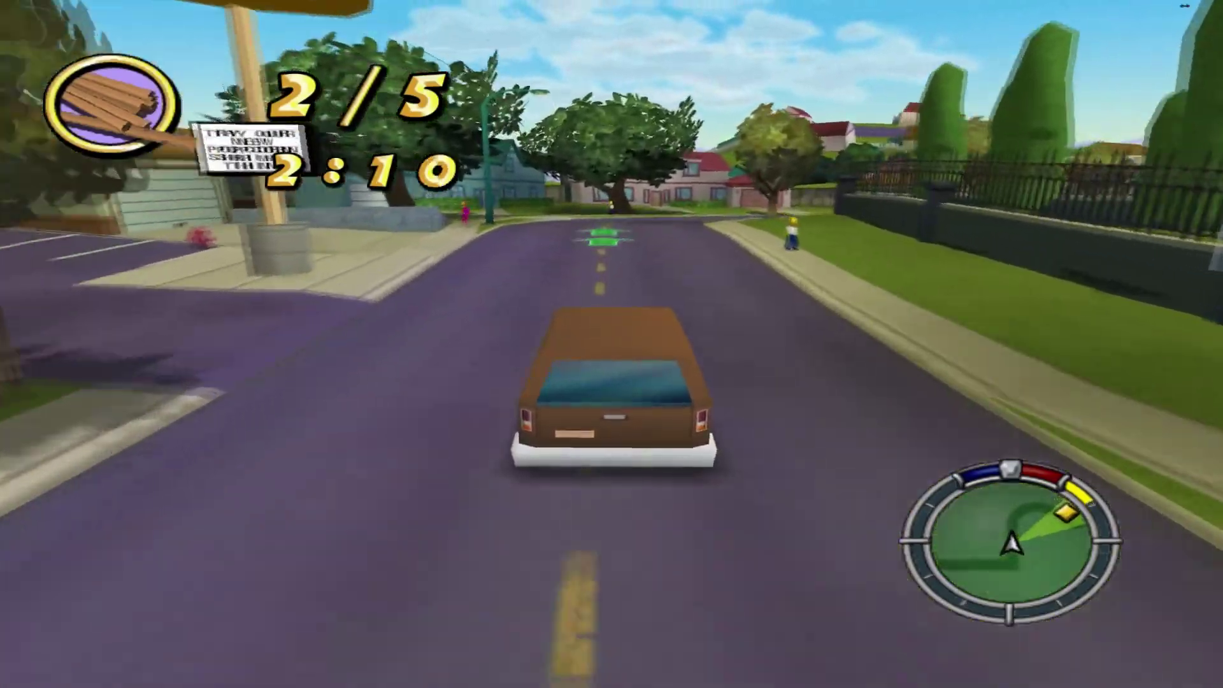
key("d")
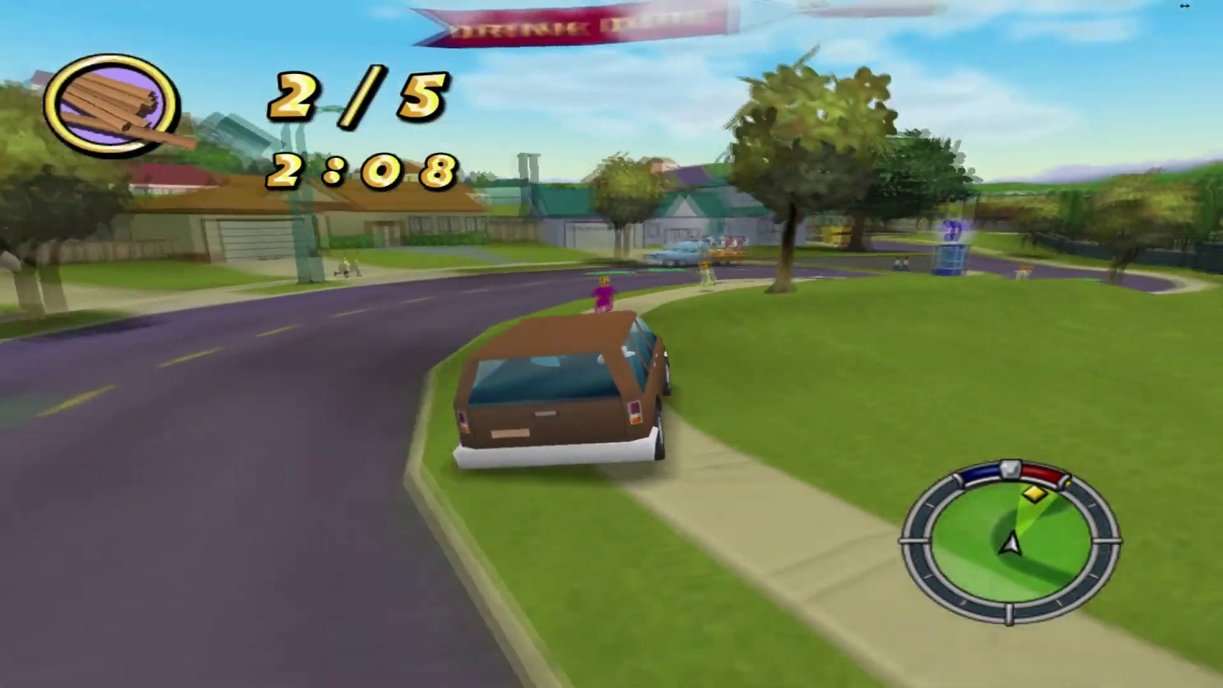
key("a")
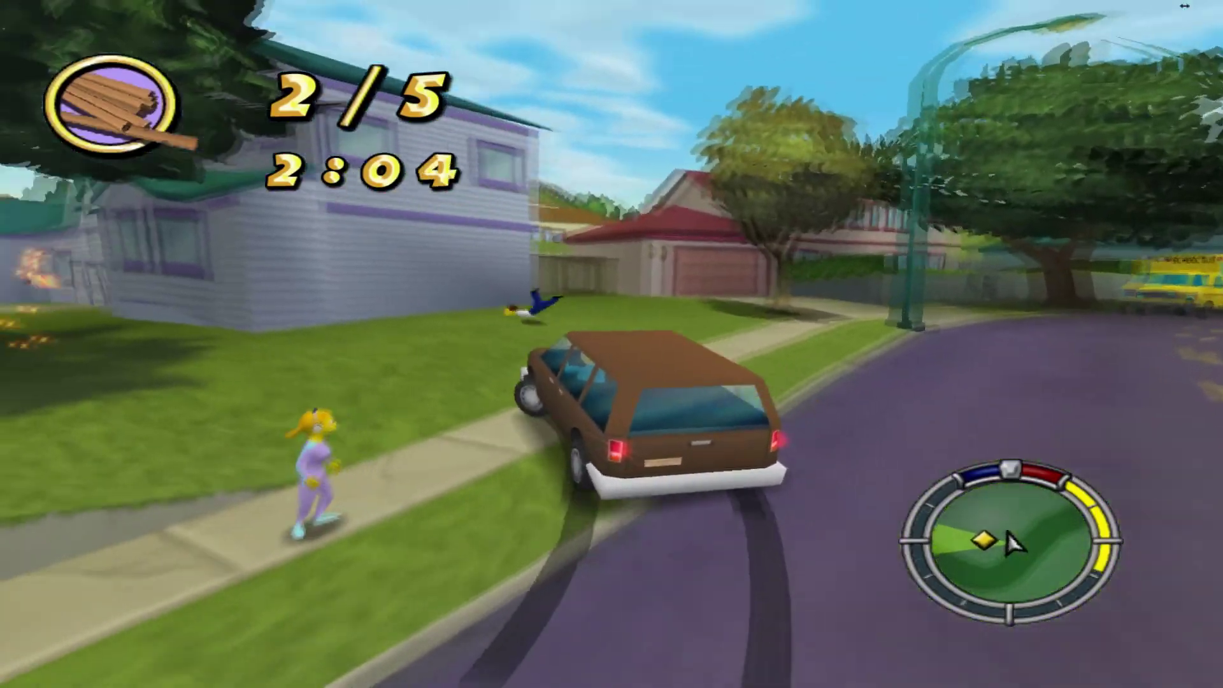
key("a")
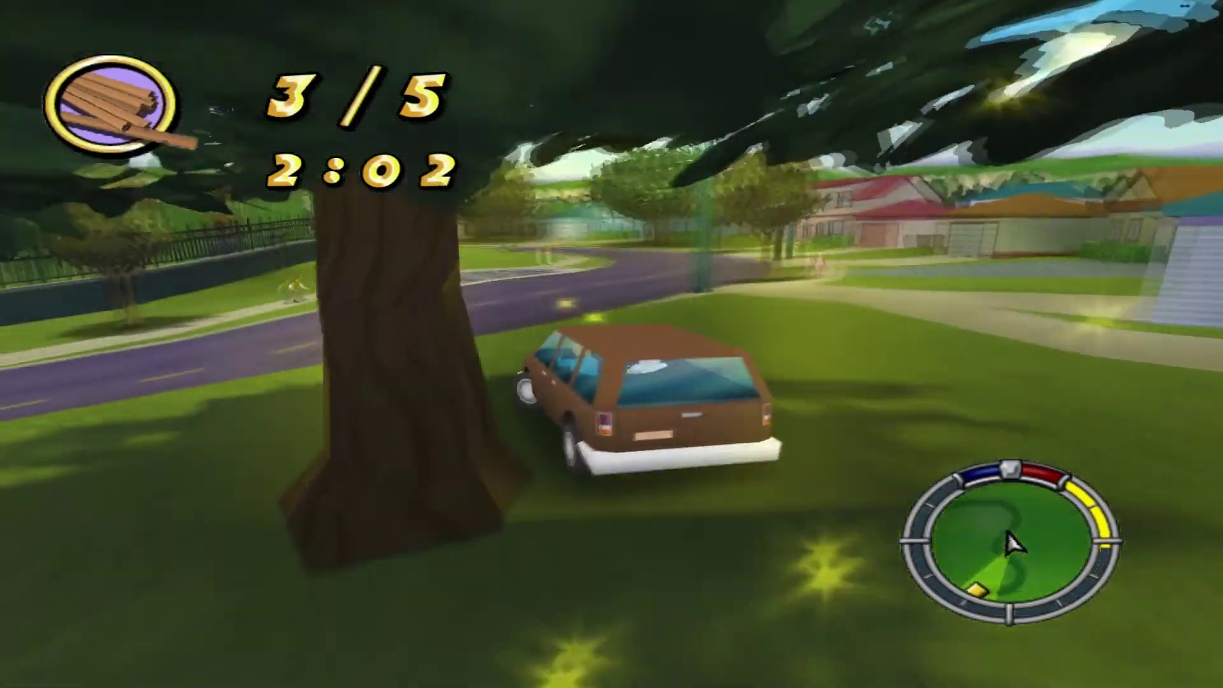
key("d")
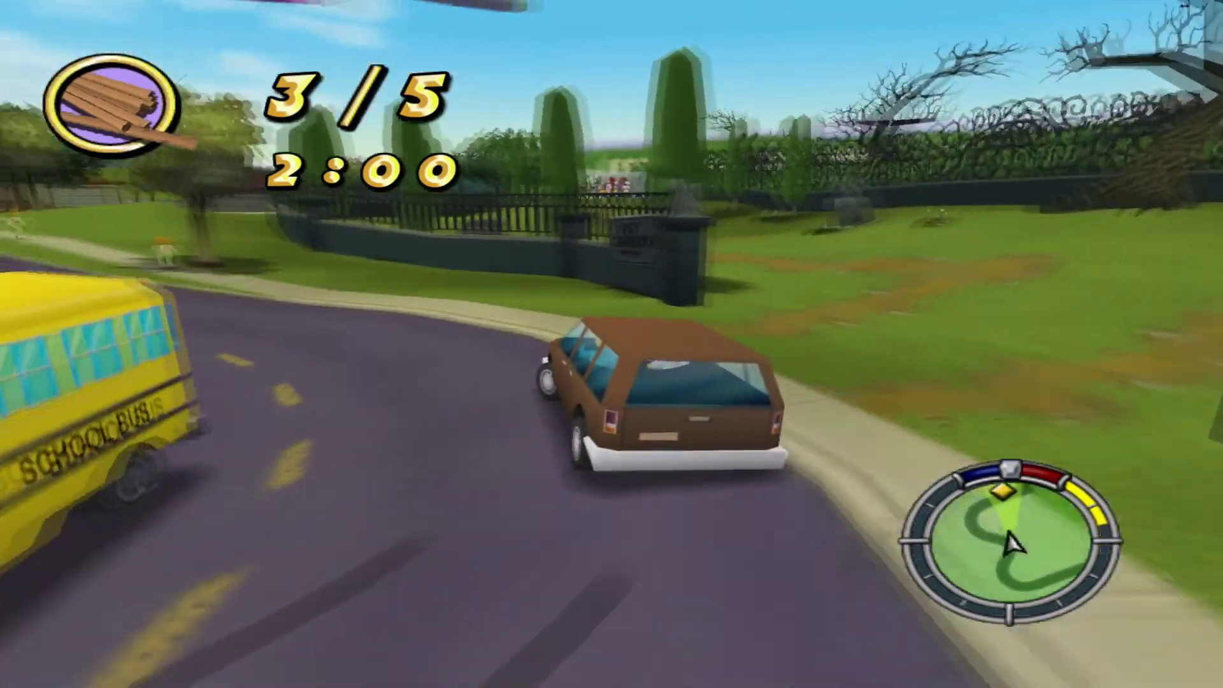
key("a")
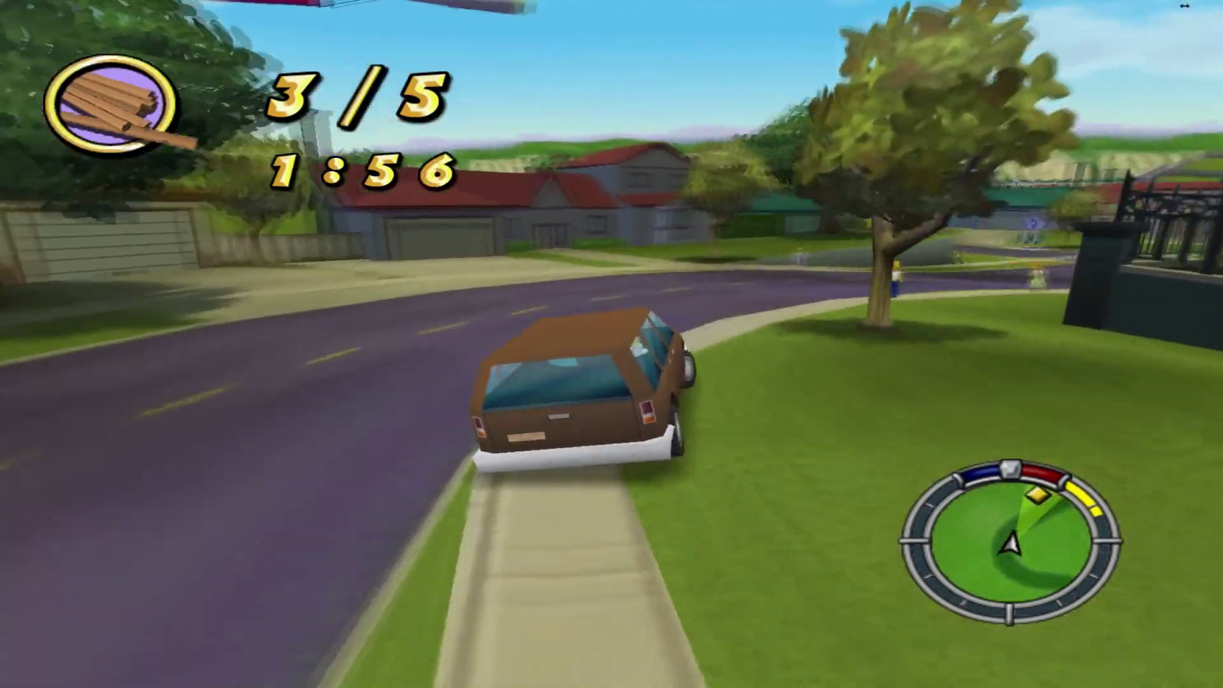
key("a")
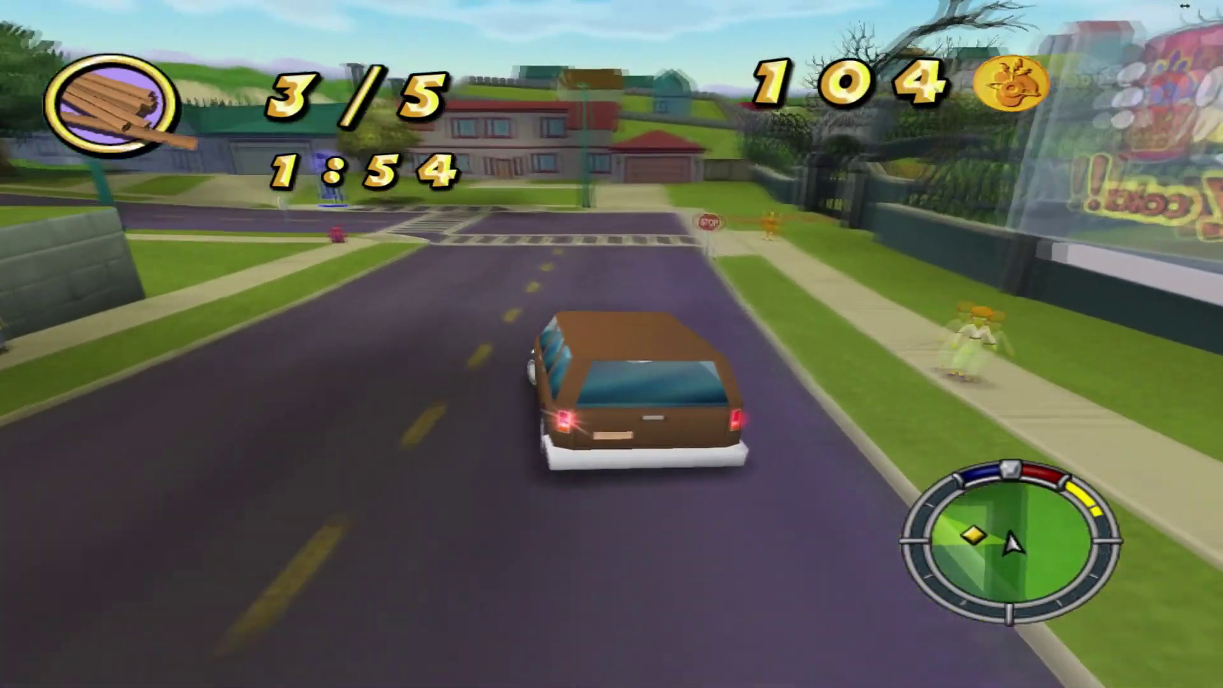
key("a")
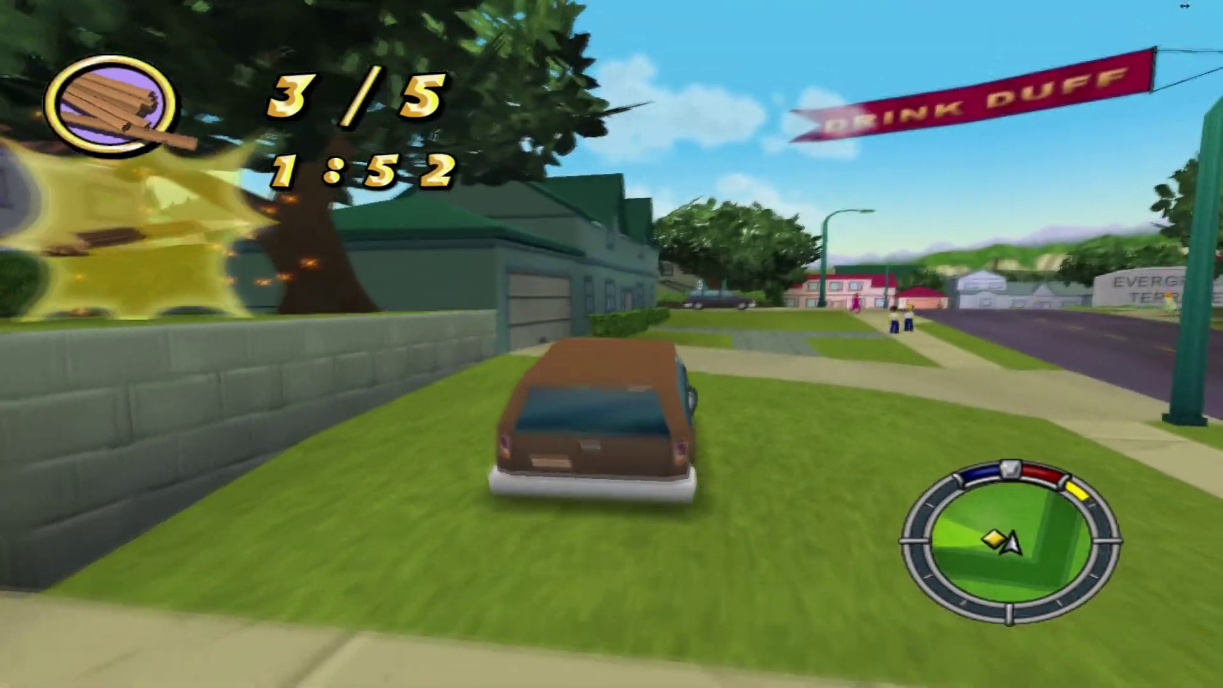
key("d")
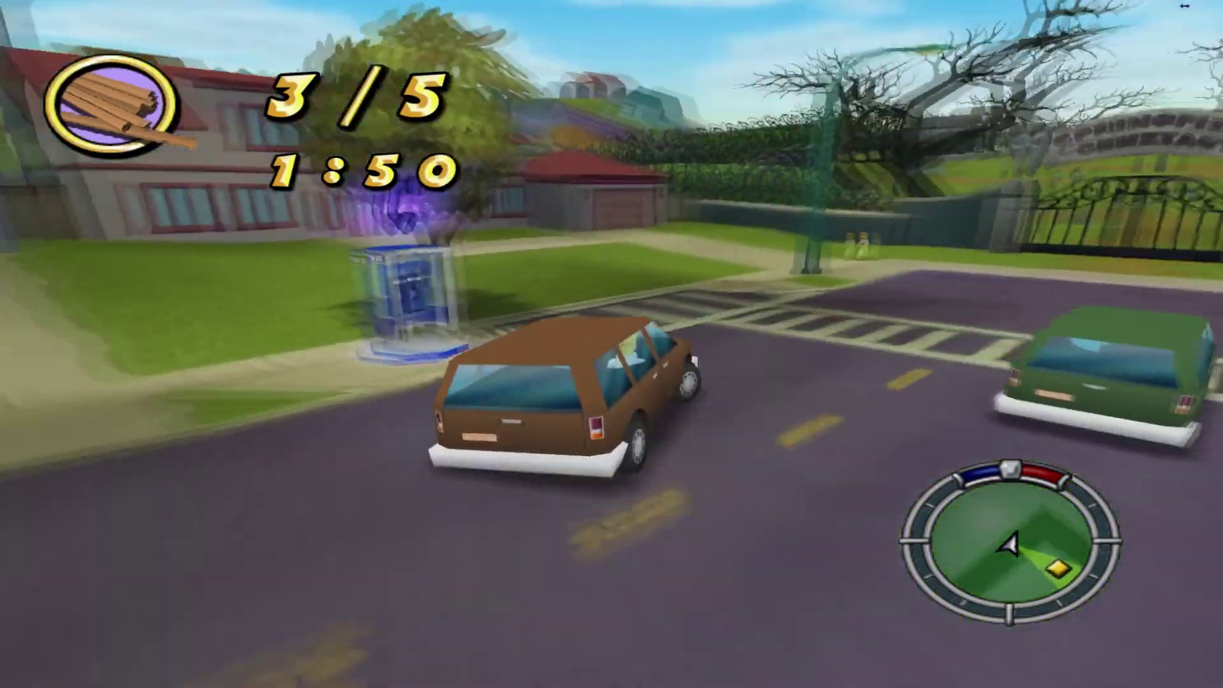
key("a")
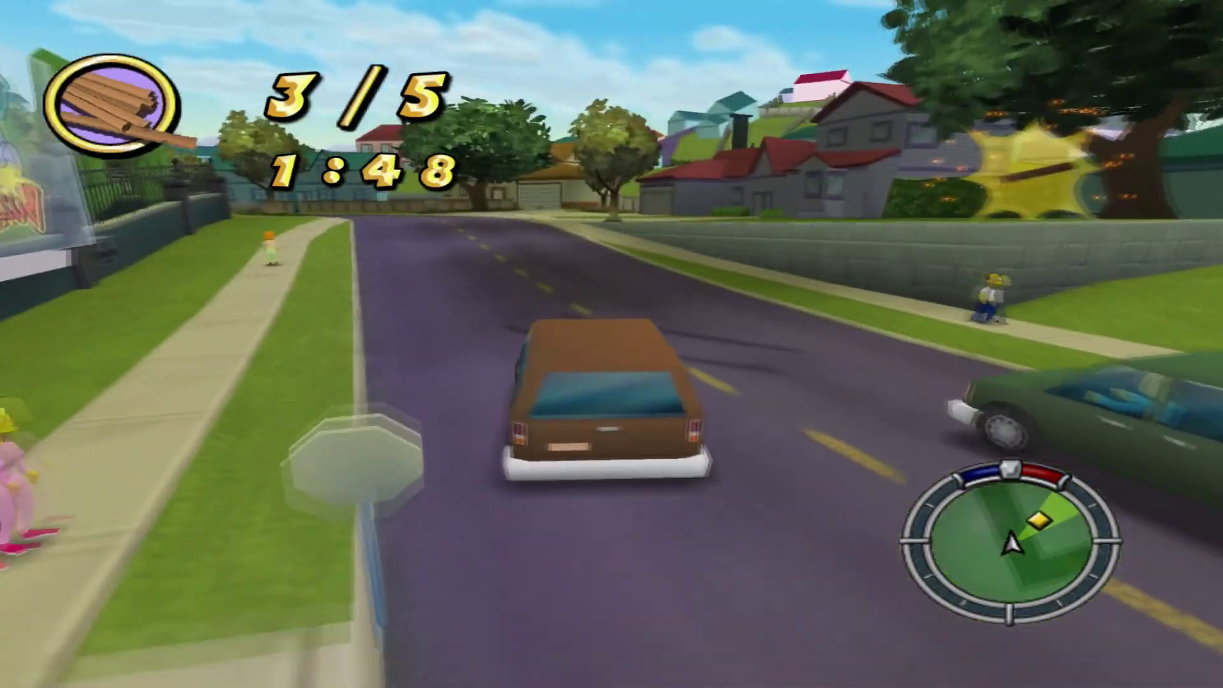
key("d")
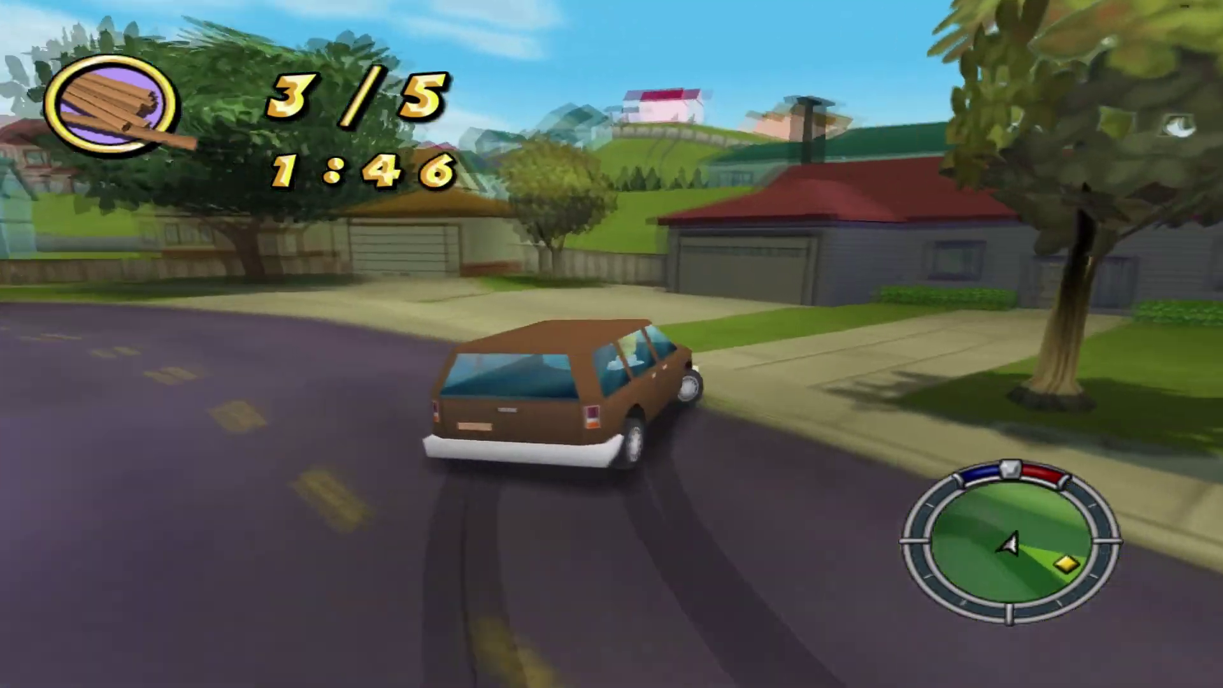